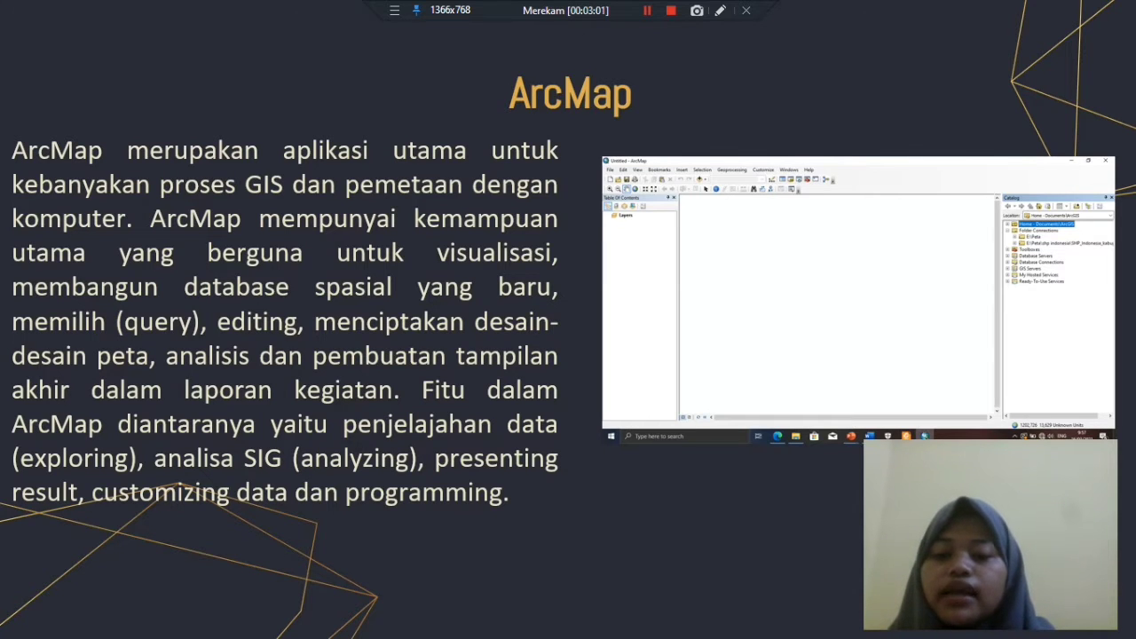
- Exit the slide show, switch to ArcMap and select the Layers data frame in the Table Of Contents
{"action": "key", "text": "Escape"}
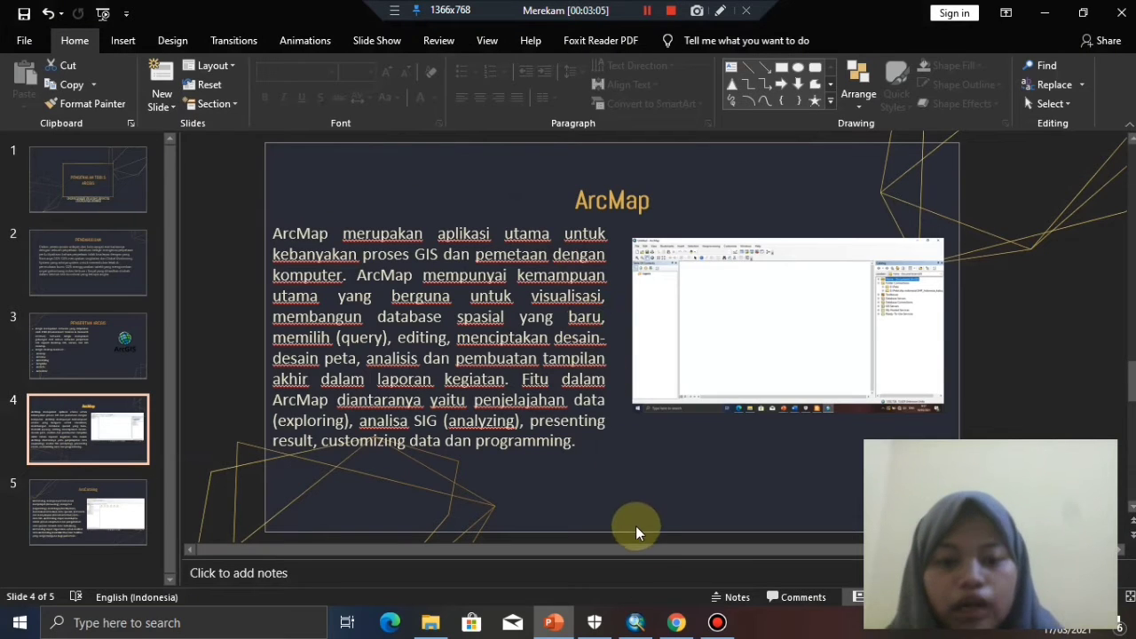
{"action": "mouse_move", "coordinate": [639, 626]}
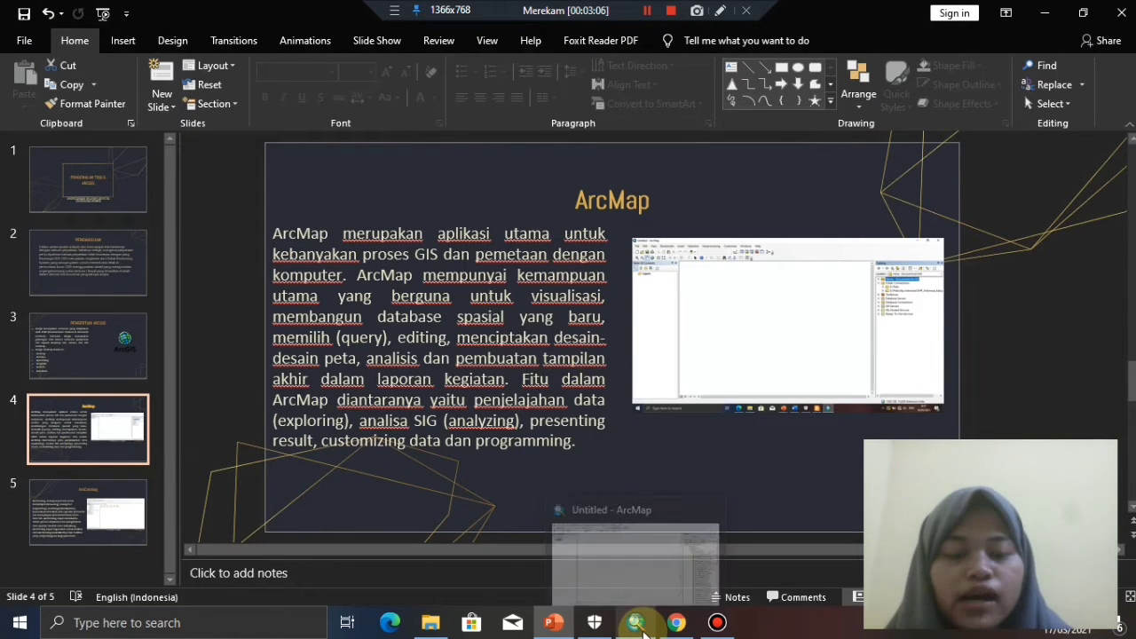
{"action": "left_click", "coordinate": [638, 583]}
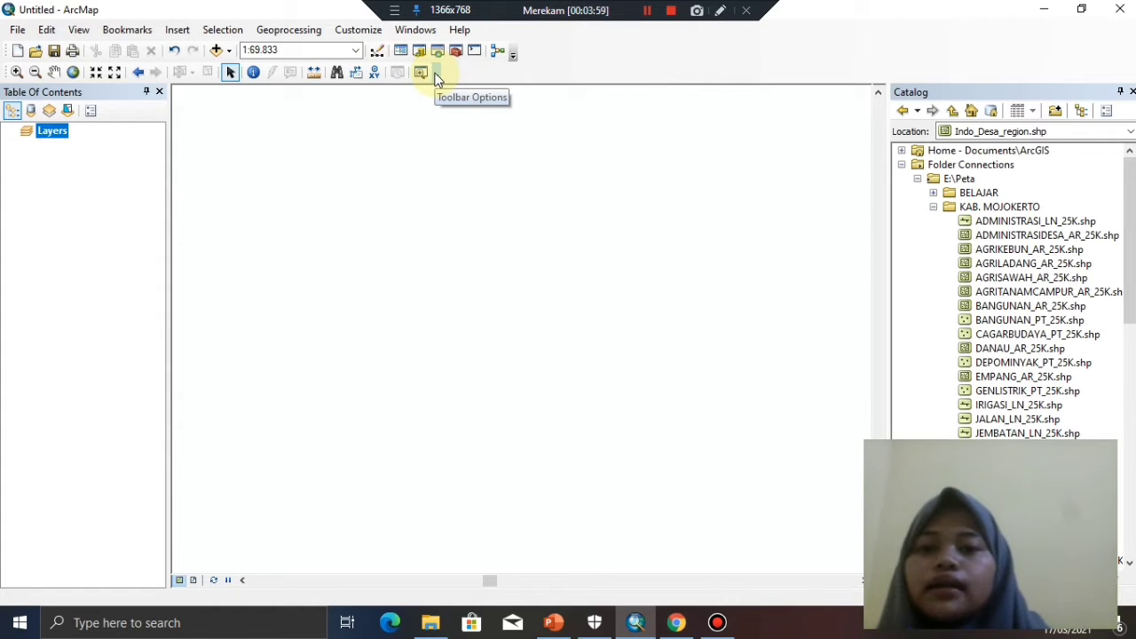
{"action": "left_click", "coordinate": [77, 160]}
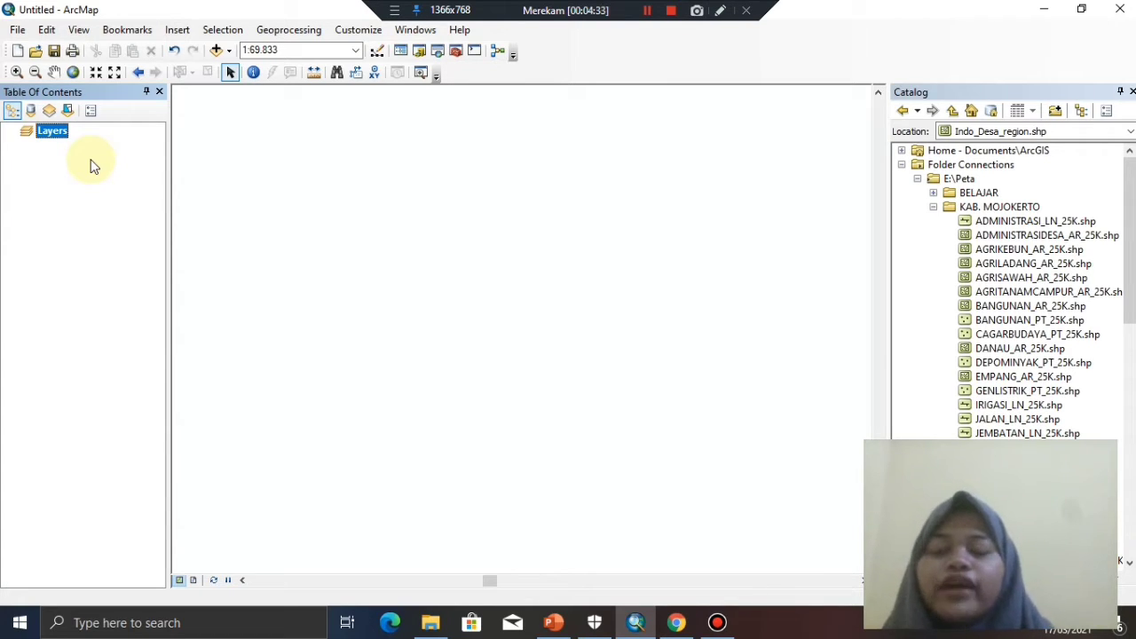
{"action": "left_click", "coordinate": [46, 132]}
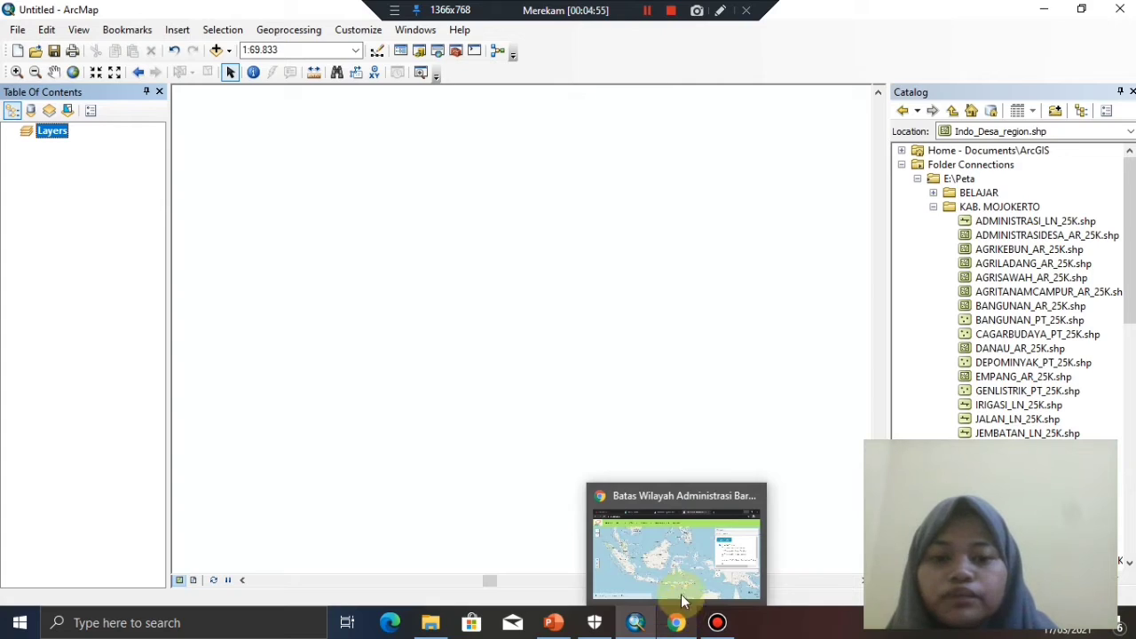
- Switch to Chrome and review the map download and web app sections of the Indonesia Geospatial Portal homepage
{"action": "left_click", "coordinate": [682, 594]}
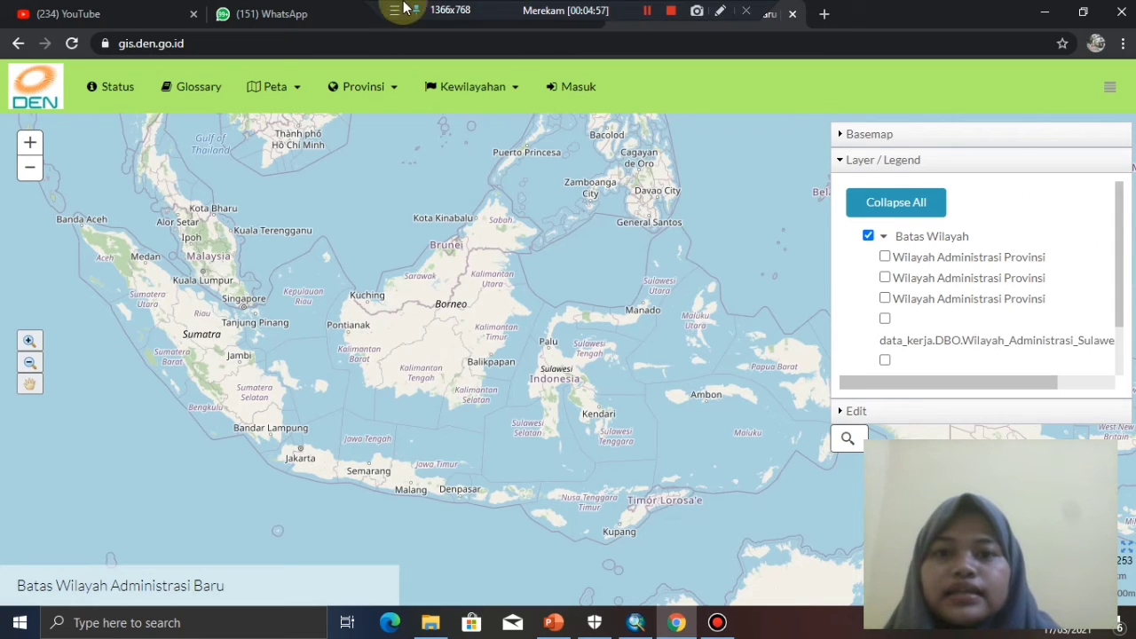
{"action": "left_click", "coordinate": [559, 28]}
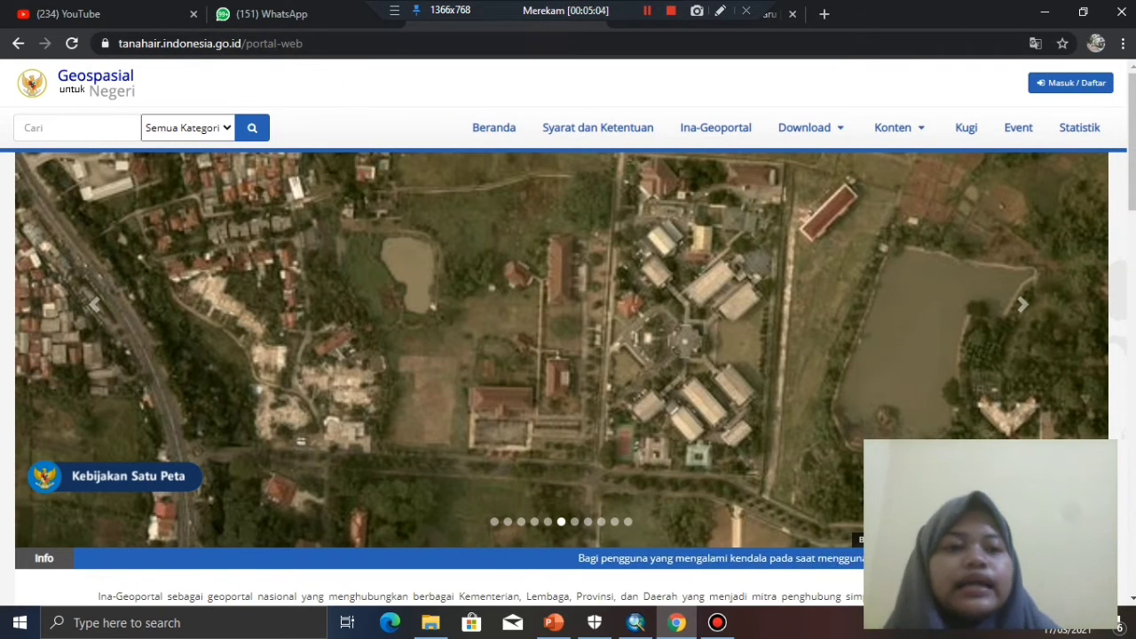
{"action": "scroll", "coordinate": [568, 333], "scroll_direction": "down", "scroll_amount": 3}
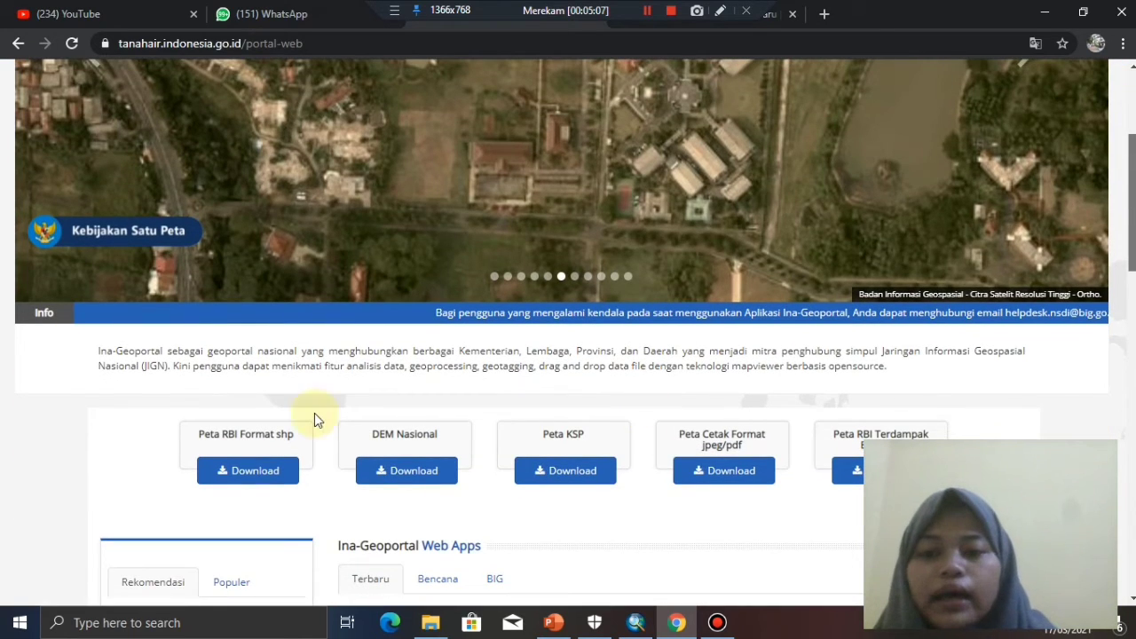
{"action": "scroll", "coordinate": [315, 413], "scroll_direction": "down", "scroll_amount": 3}
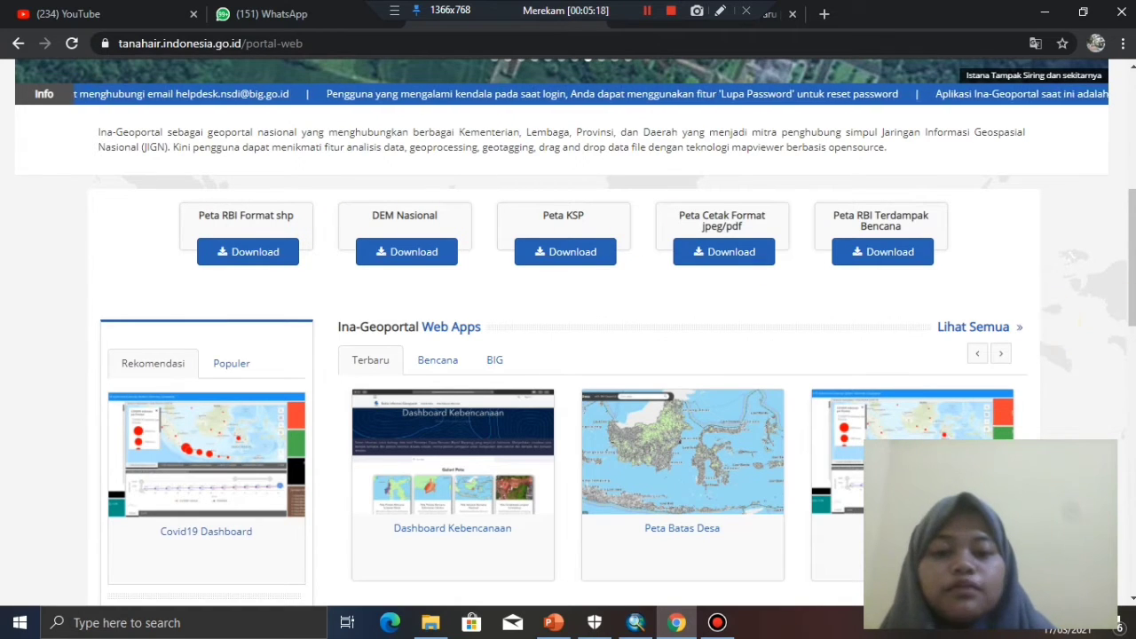
{"action": "scroll", "coordinate": [568, 355], "scroll_direction": "down", "scroll_amount": 3}
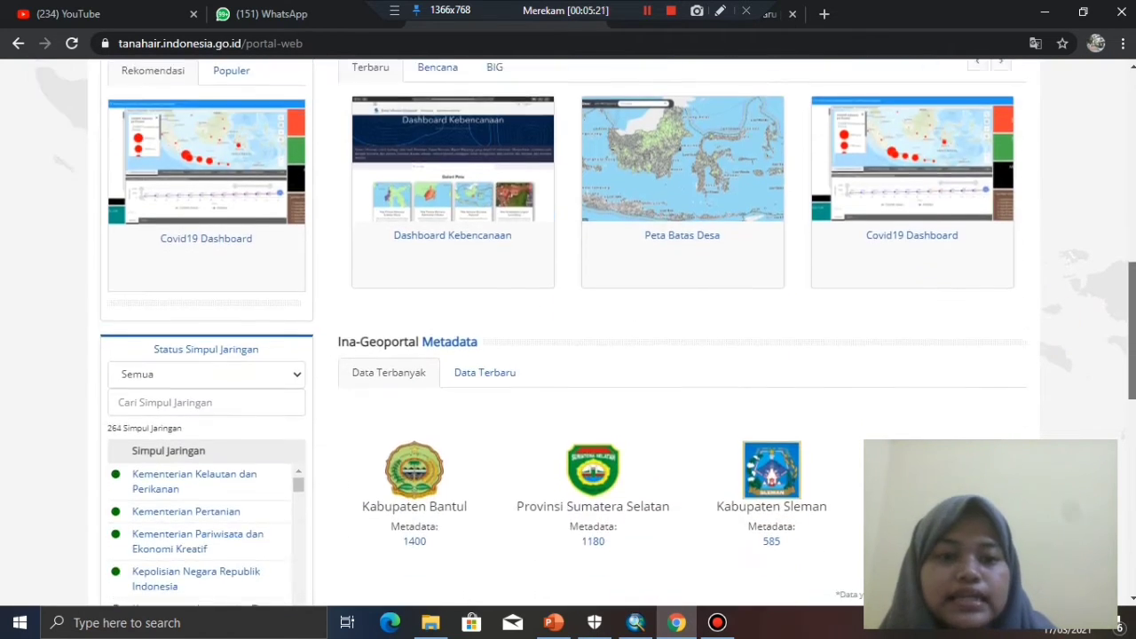
{"action": "scroll", "coordinate": [568, 355], "scroll_direction": "up", "scroll_amount": 5}
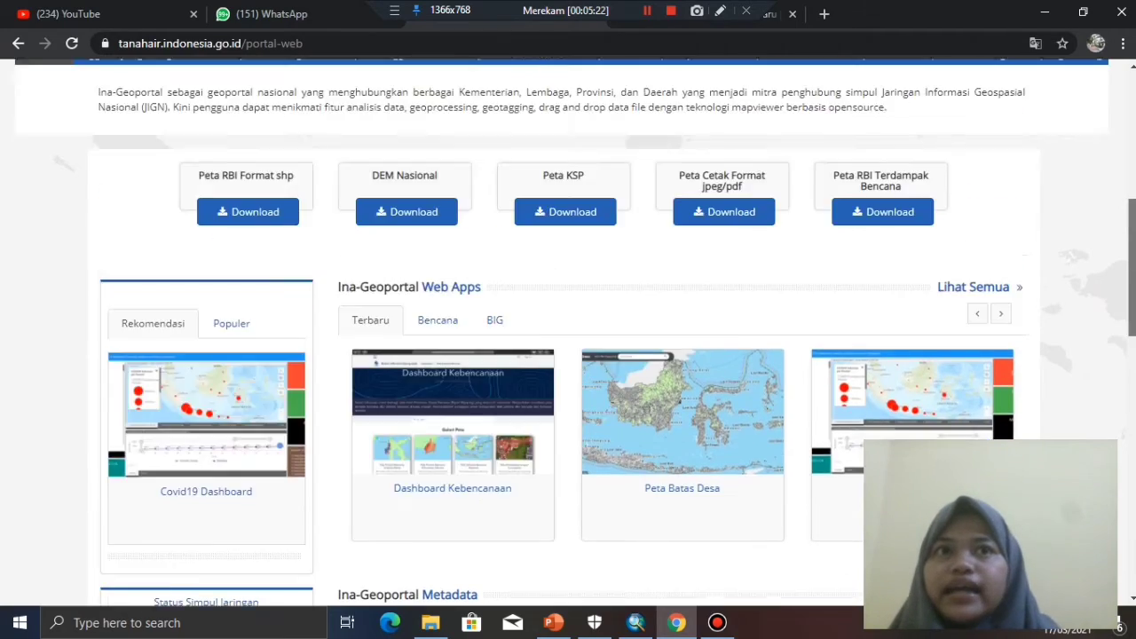
{"action": "scroll", "coordinate": [764, 506], "scroll_direction": "up", "scroll_amount": 3}
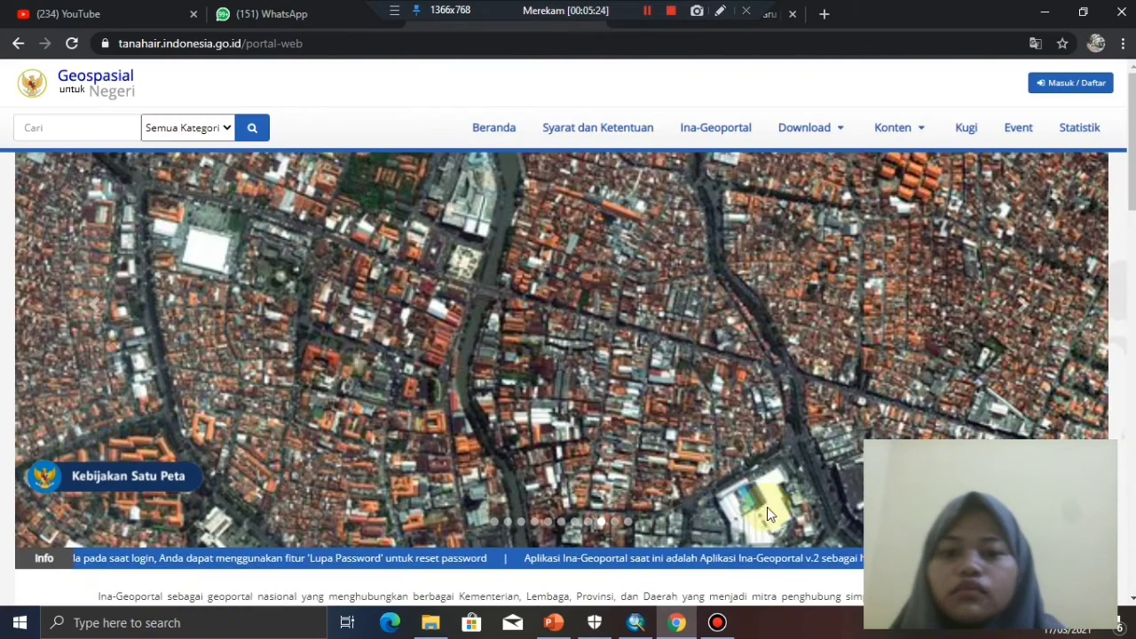
- Return to ArcMap and collapse the KAB. MOJOKERTO and shp indonesia folders and both folder connections in the Catalog
{"action": "left_click", "coordinate": [645, 629]}
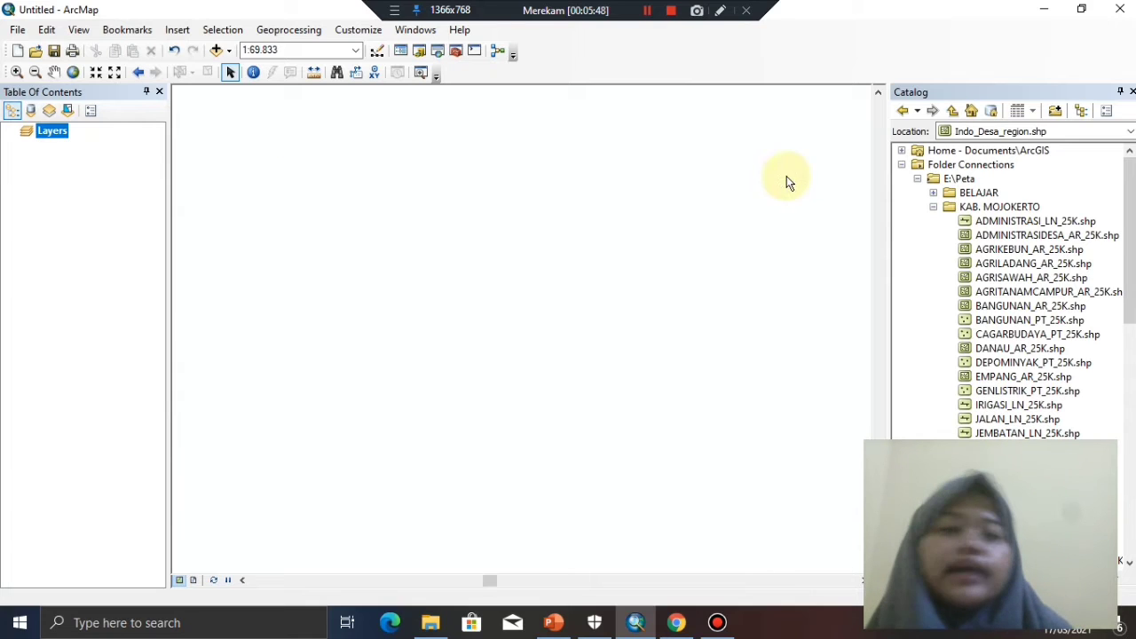
{"action": "left_click", "coordinate": [933, 207]}
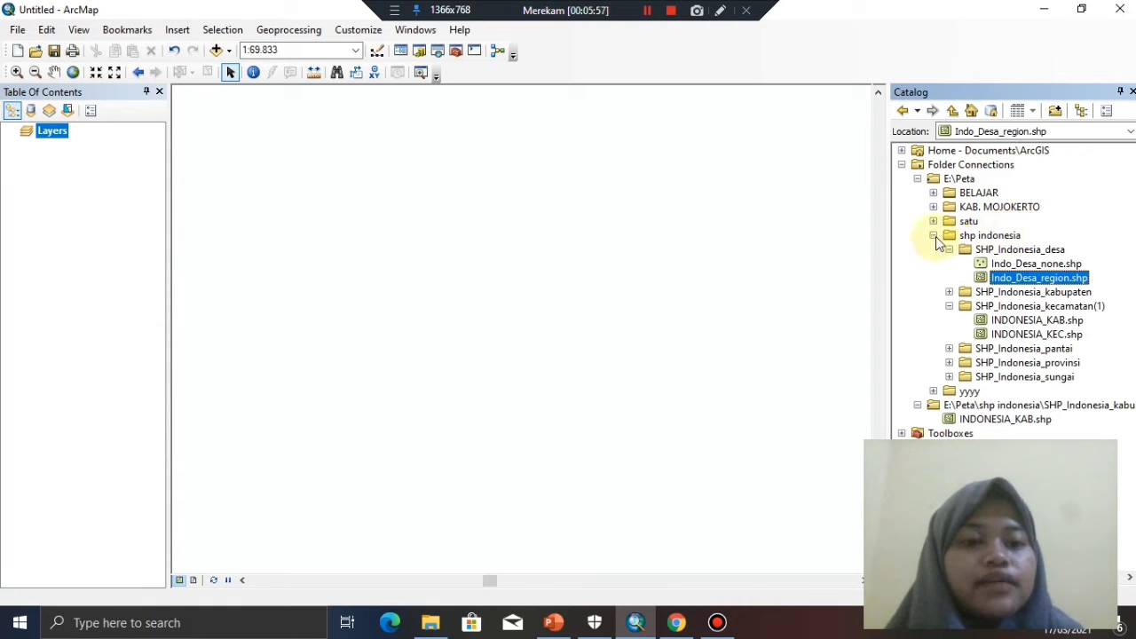
{"action": "left_click", "coordinate": [933, 236]}
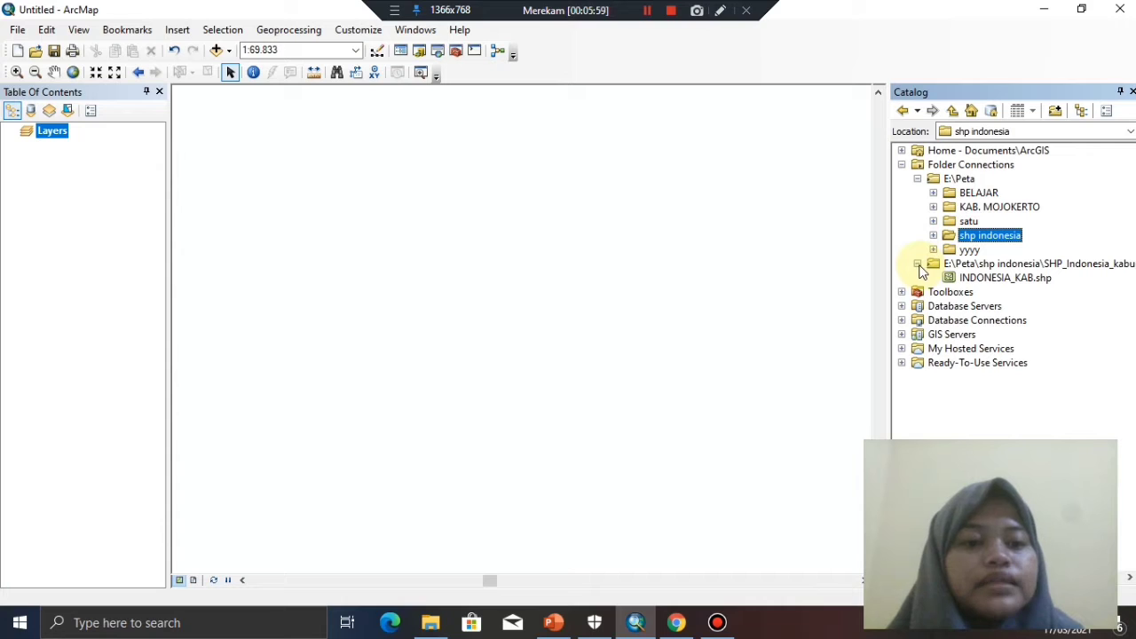
{"action": "left_click", "coordinate": [917, 264]}
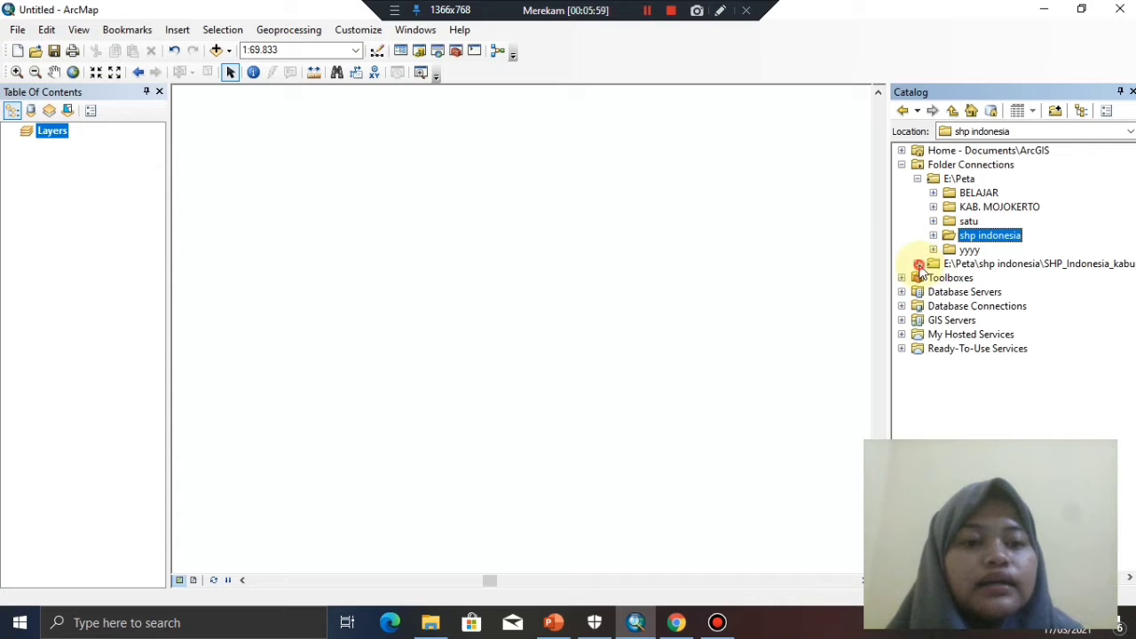
{"action": "left_click", "coordinate": [917, 180]}
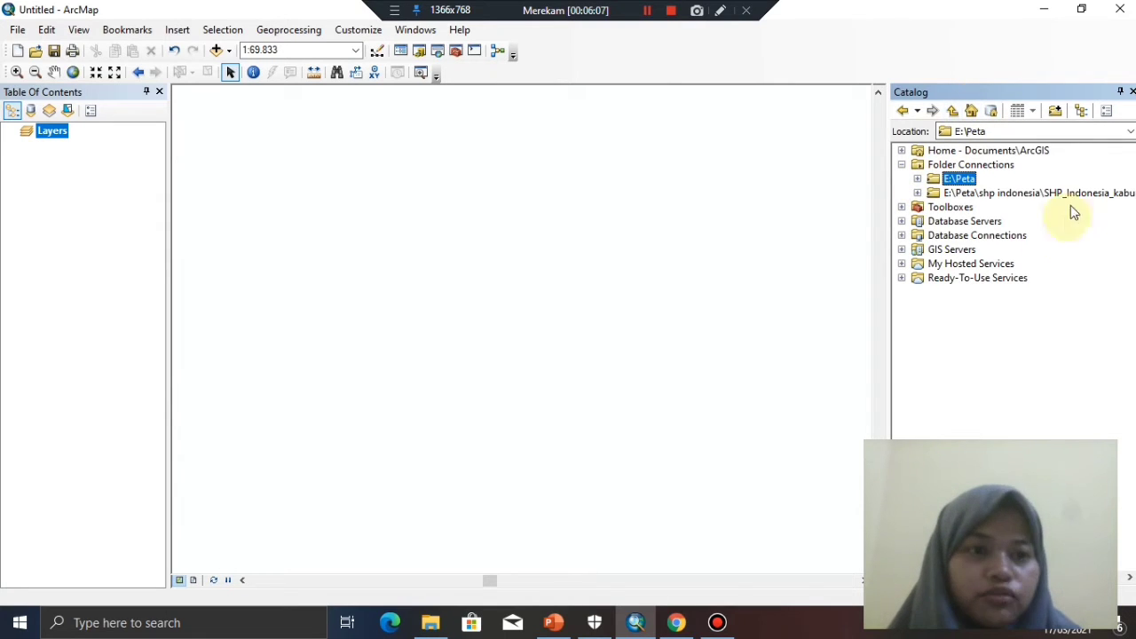
- Close the Catalog window and reopen it
{"action": "left_click", "coordinate": [1132, 92]}
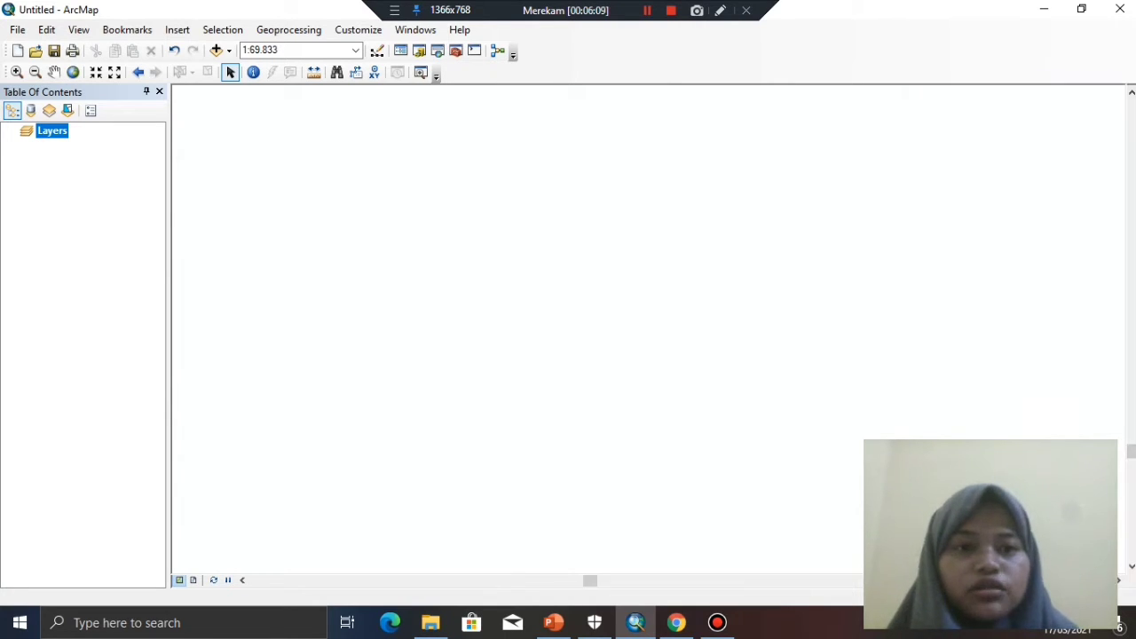
{"action": "left_click", "coordinate": [421, 53]}
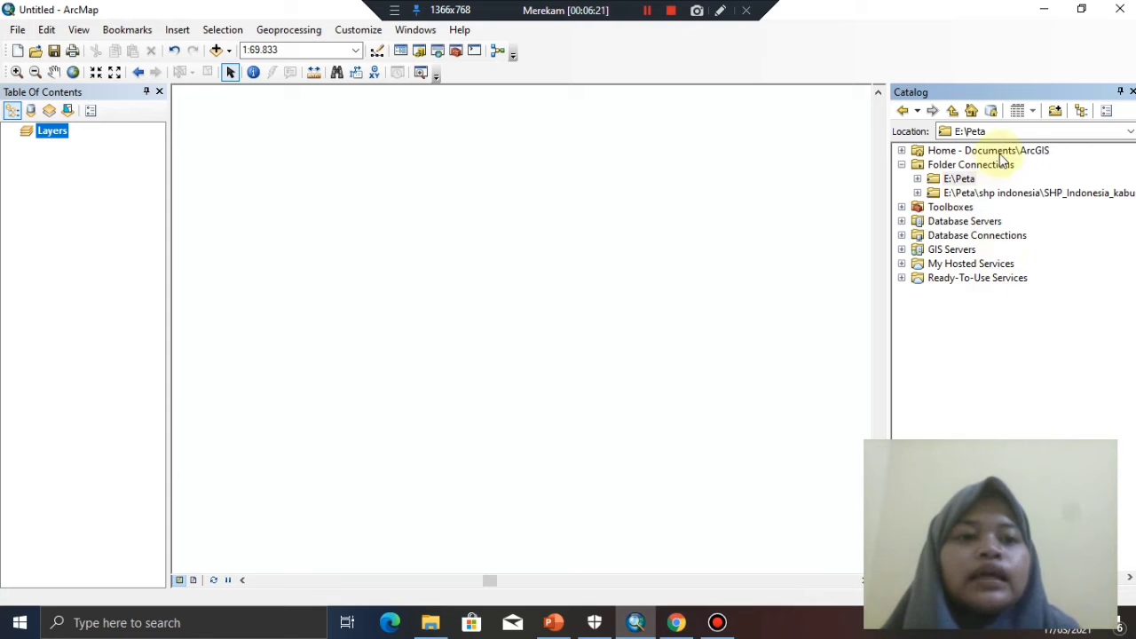
- Look through the locations offered for a new folder connection and close the dialog without connecting
{"action": "left_click", "coordinate": [1053, 112]}
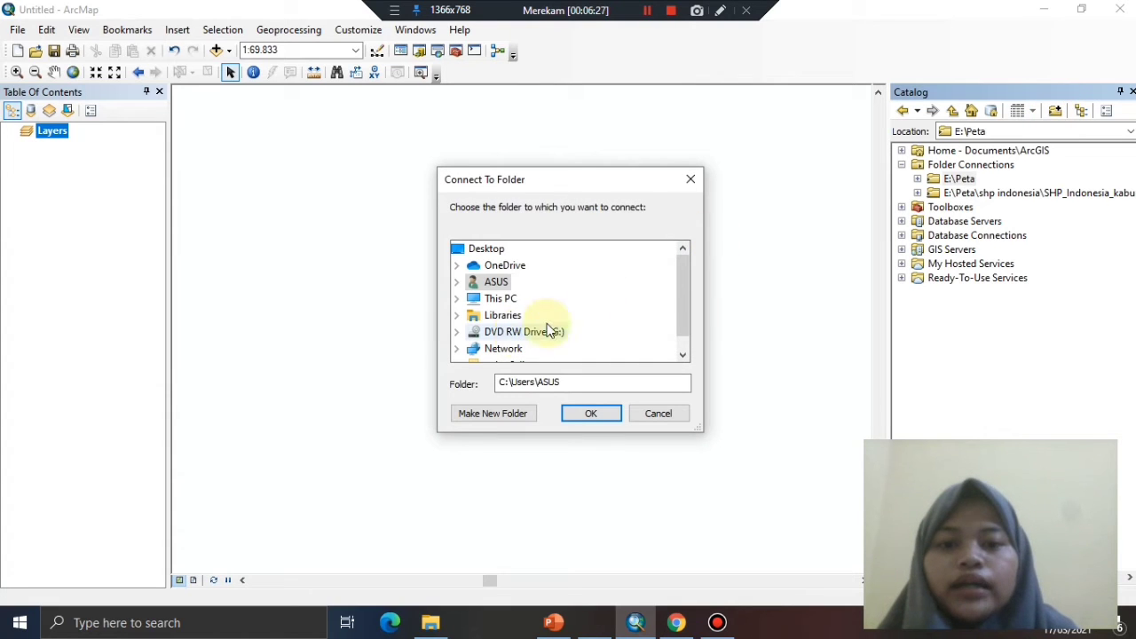
{"action": "left_click_drag", "start_coordinate": [680, 277], "coordinate": [682, 304]}
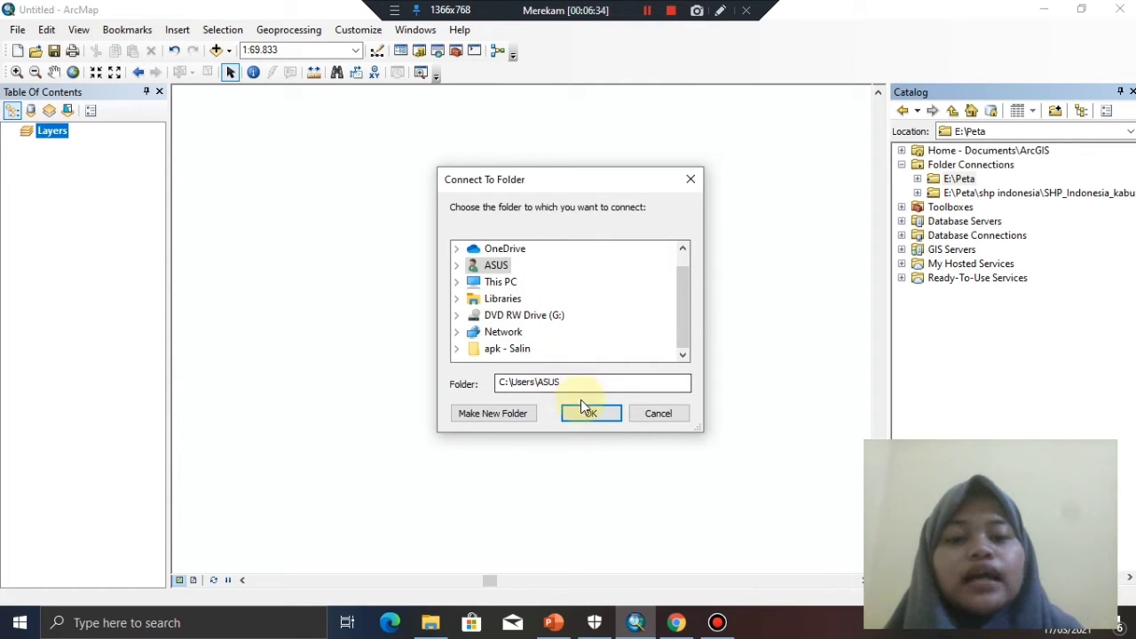
{"action": "left_click", "coordinate": [691, 179]}
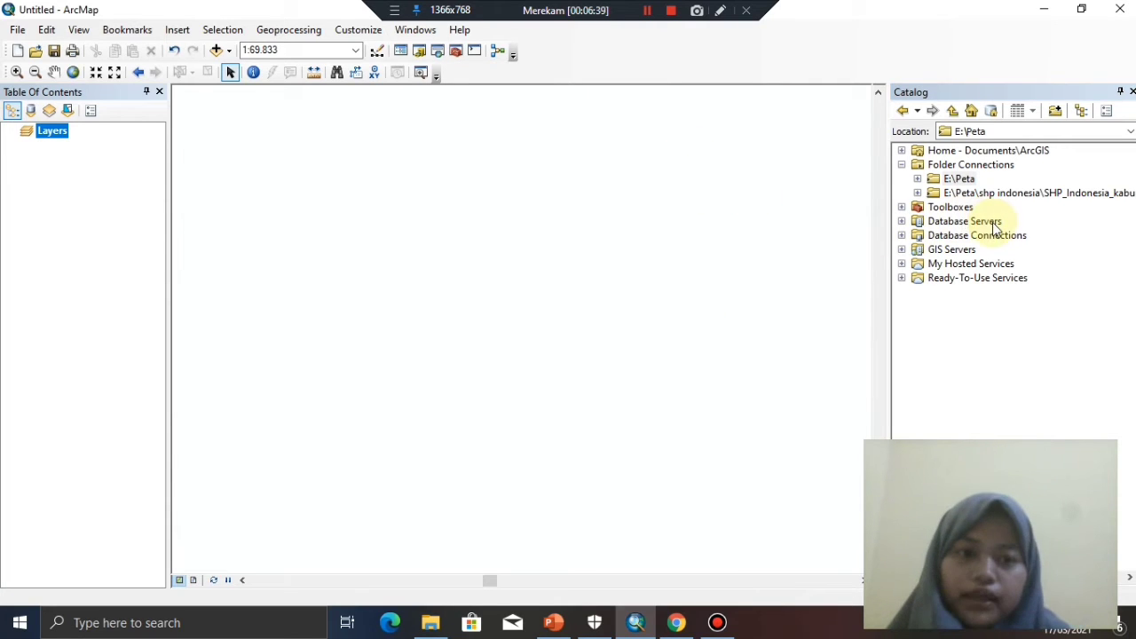
- Expand the E:\Peta connection and its shp indonesia folder in the Catalog
{"action": "left_click", "coordinate": [917, 178]}
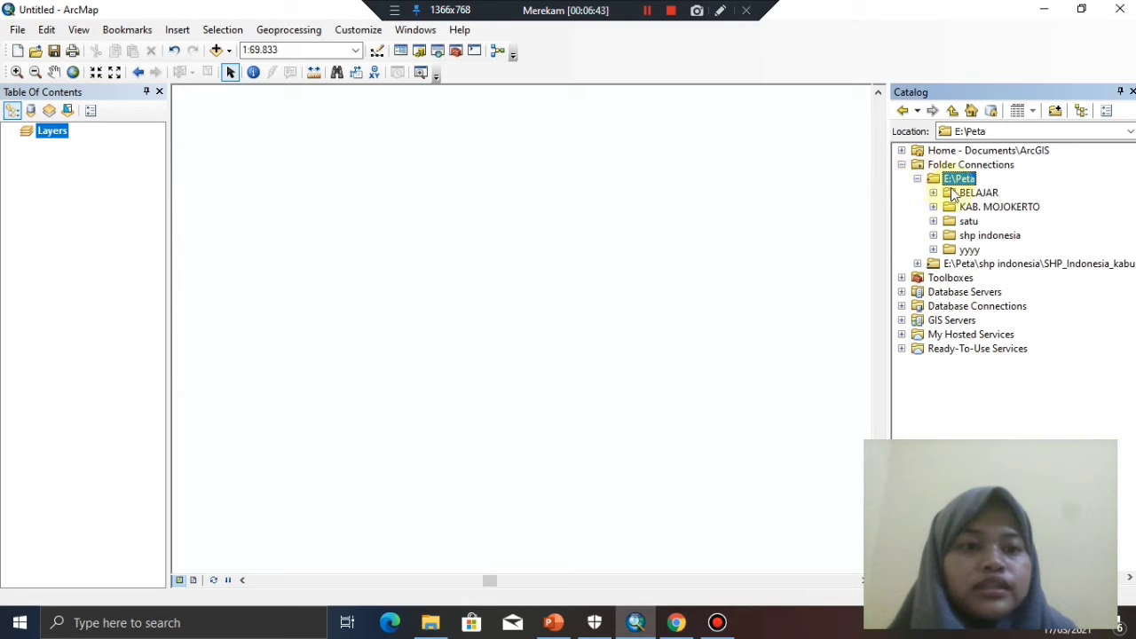
{"action": "left_click", "coordinate": [933, 236]}
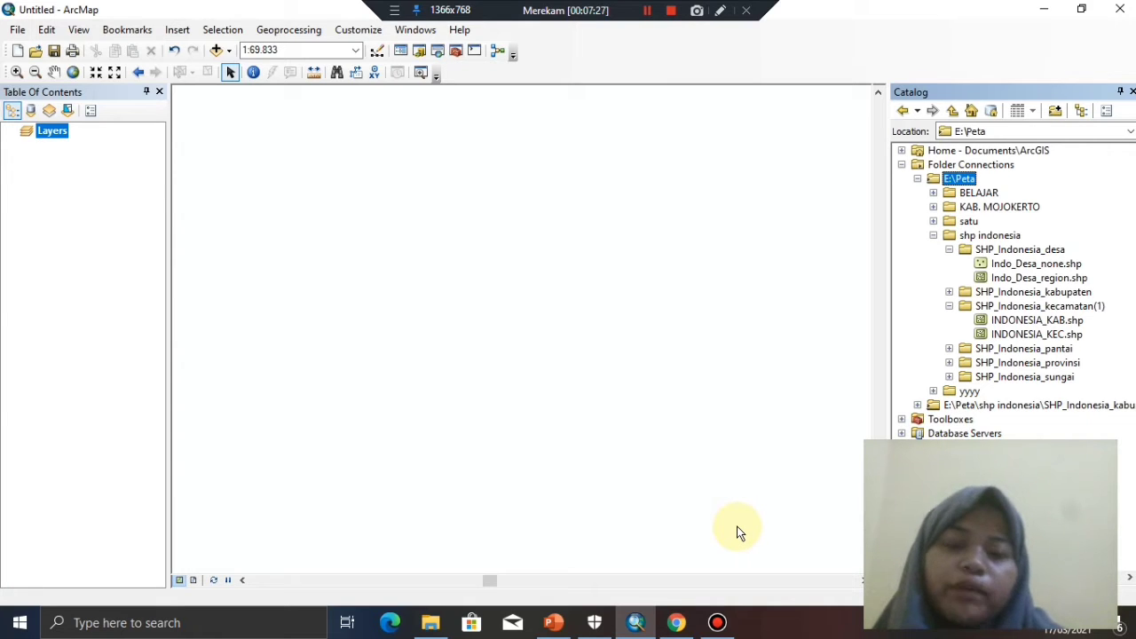
- Switch to Chrome and examine Java, Kalimantan and Sumatra on the Batas Wilayah Administrasi Baru map at gis.den.go.id
{"action": "mouse_move", "coordinate": [680, 616]}
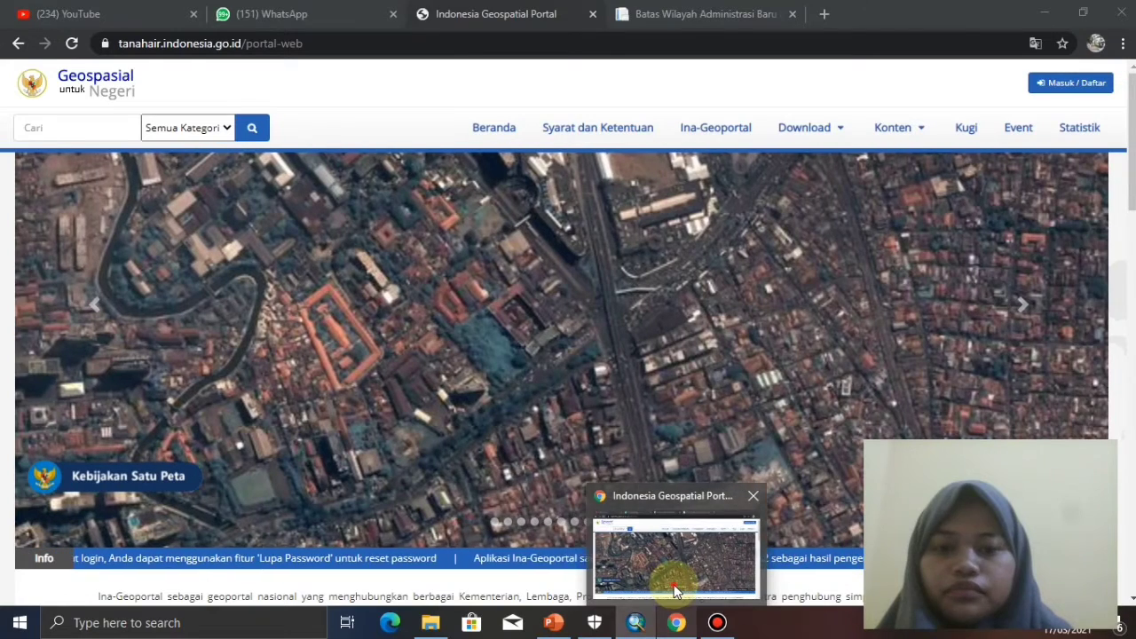
{"action": "left_click", "coordinate": [674, 559]}
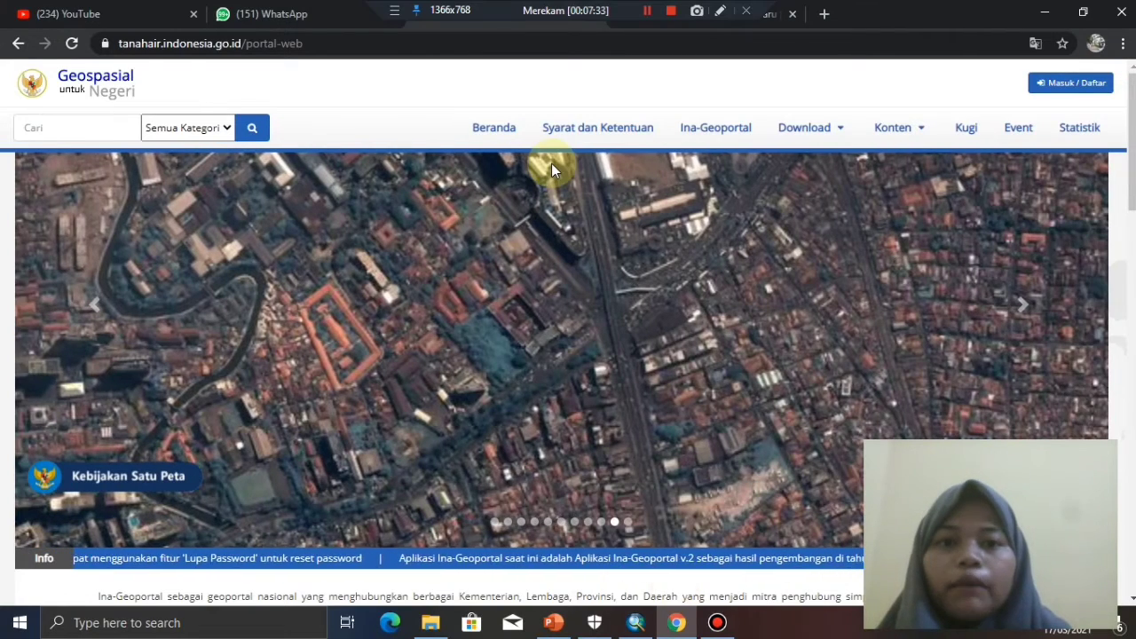
{"action": "left_click", "coordinate": [779, 21]}
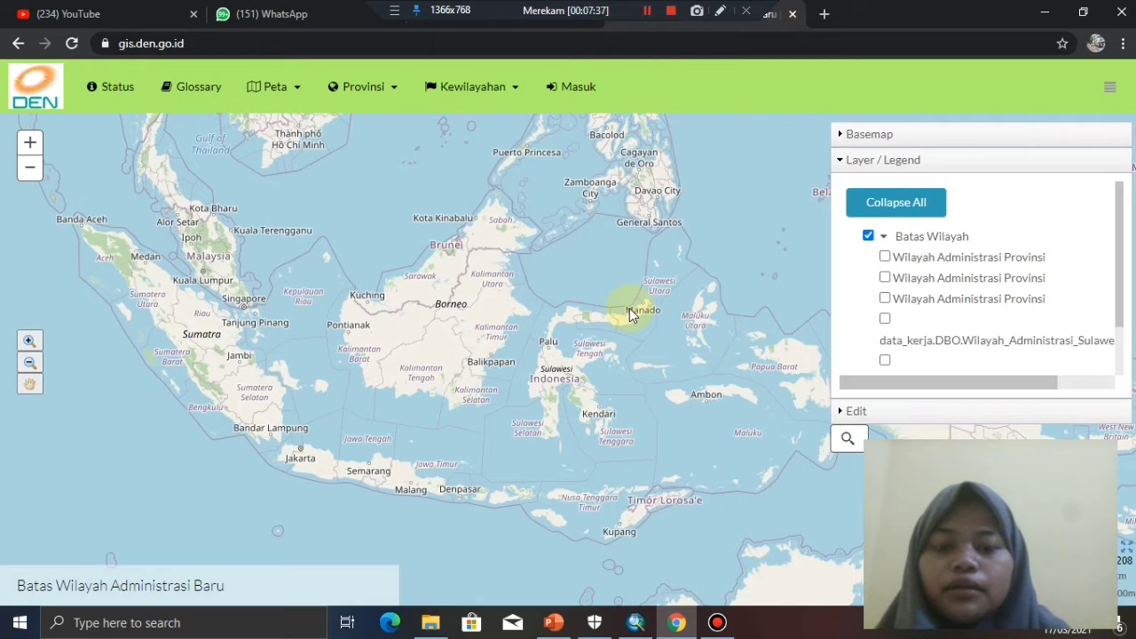
{"action": "left_click_drag", "start_coordinate": [636, 367], "coordinate": [664, 320]}
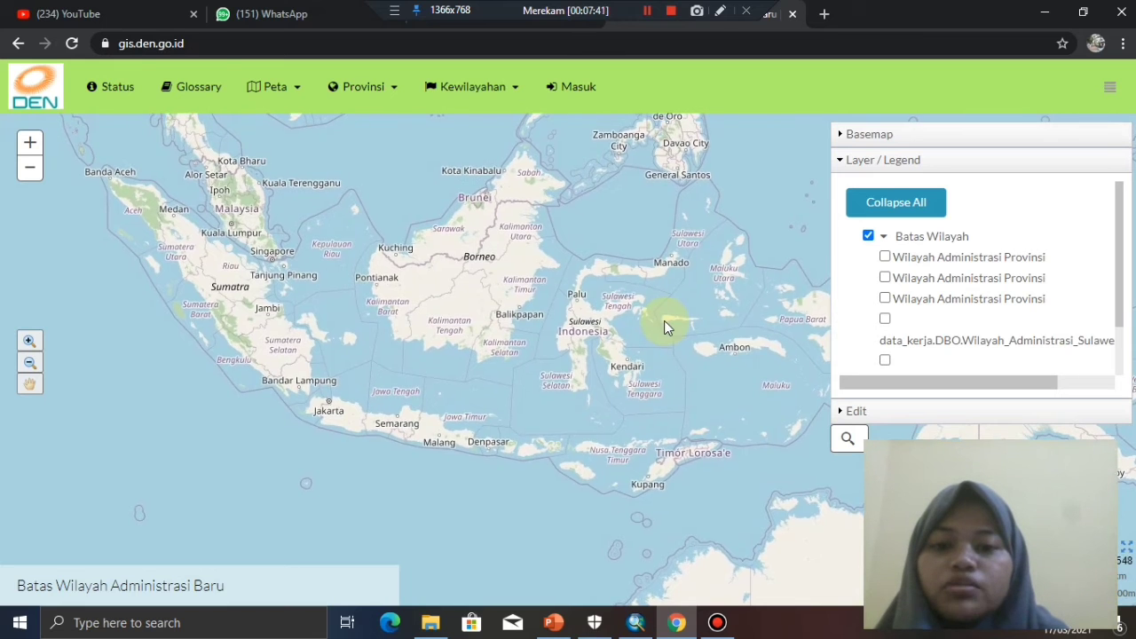
{"action": "scroll", "coordinate": [664, 321], "scroll_direction": "up", "scroll_amount": 4}
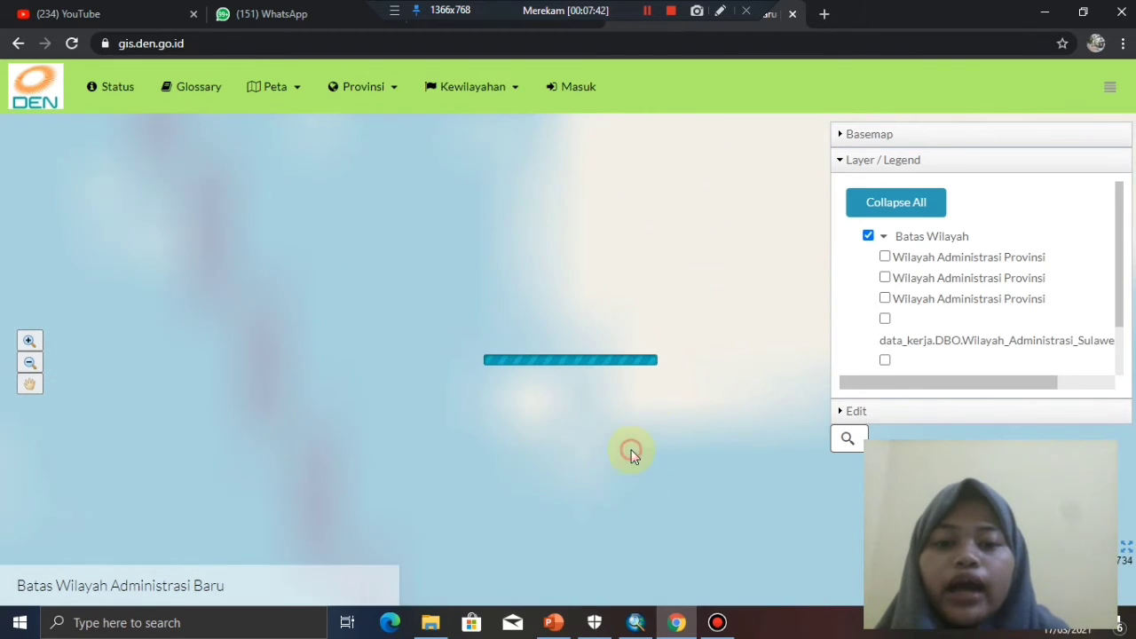
{"action": "scroll", "coordinate": [700, 331], "scroll_direction": "down", "scroll_amount": 5}
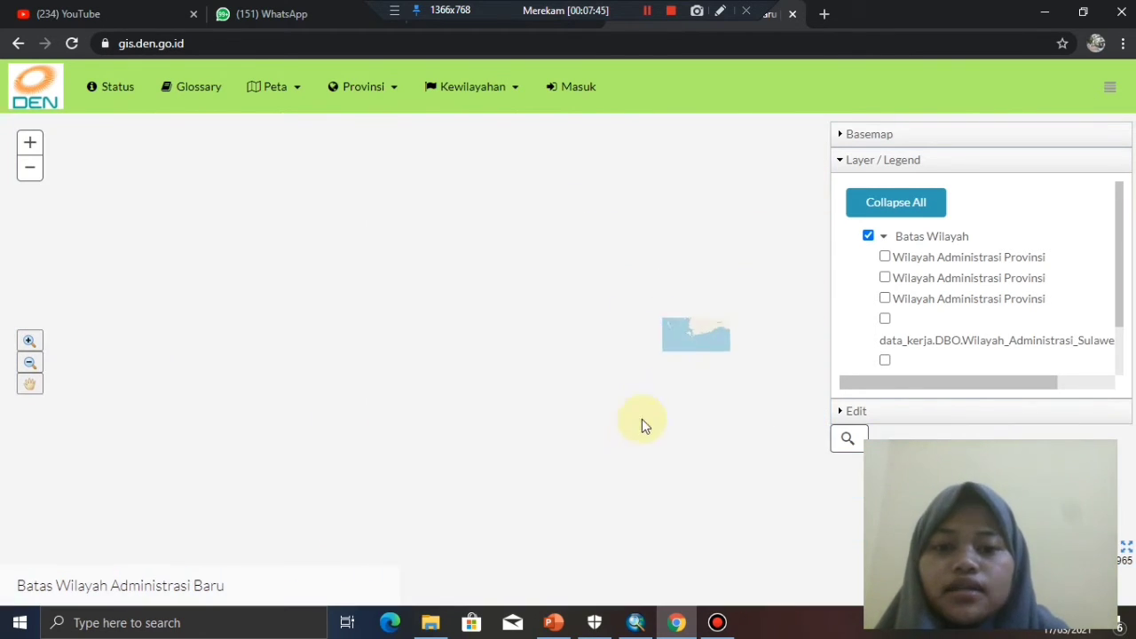
{"action": "scroll", "coordinate": [636, 430], "scroll_direction": "up", "scroll_amount": 4}
{"action": "left_click_drag", "start_coordinate": [563, 405], "coordinate": [709, 324]}
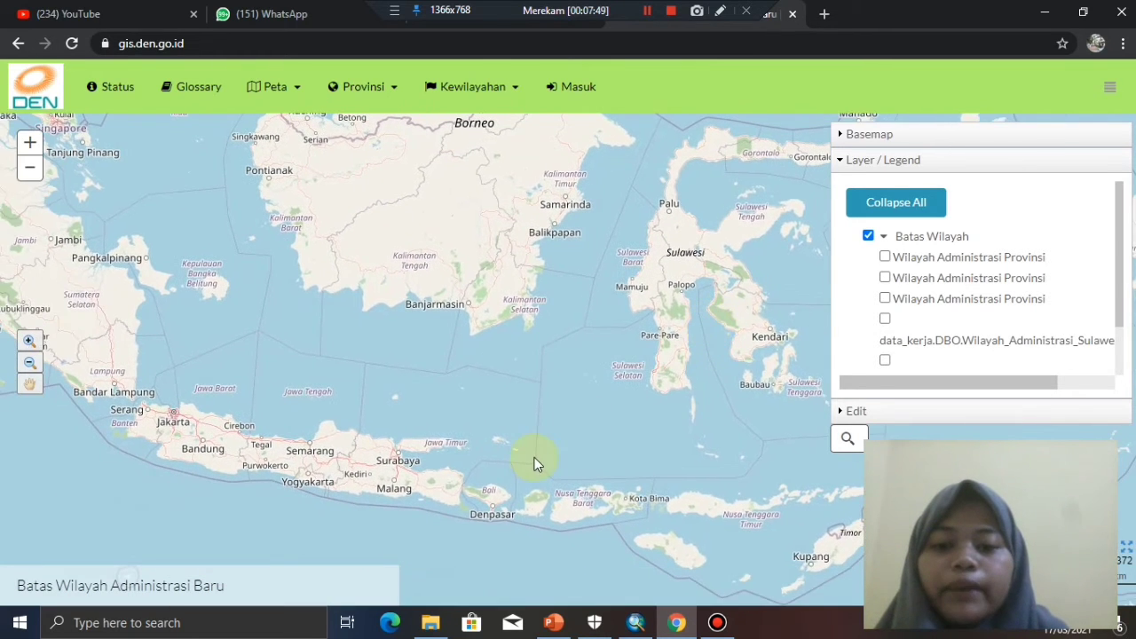
{"action": "left_click_drag", "start_coordinate": [538, 454], "coordinate": [604, 426]}
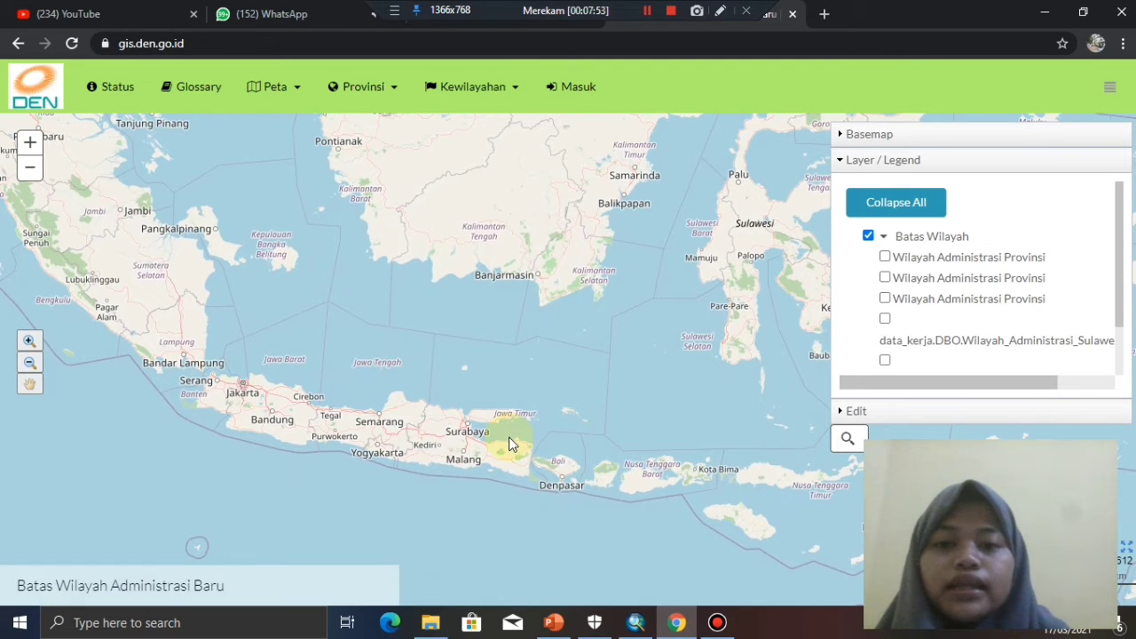
{"action": "left_click_drag", "start_coordinate": [443, 424], "coordinate": [459, 520]}
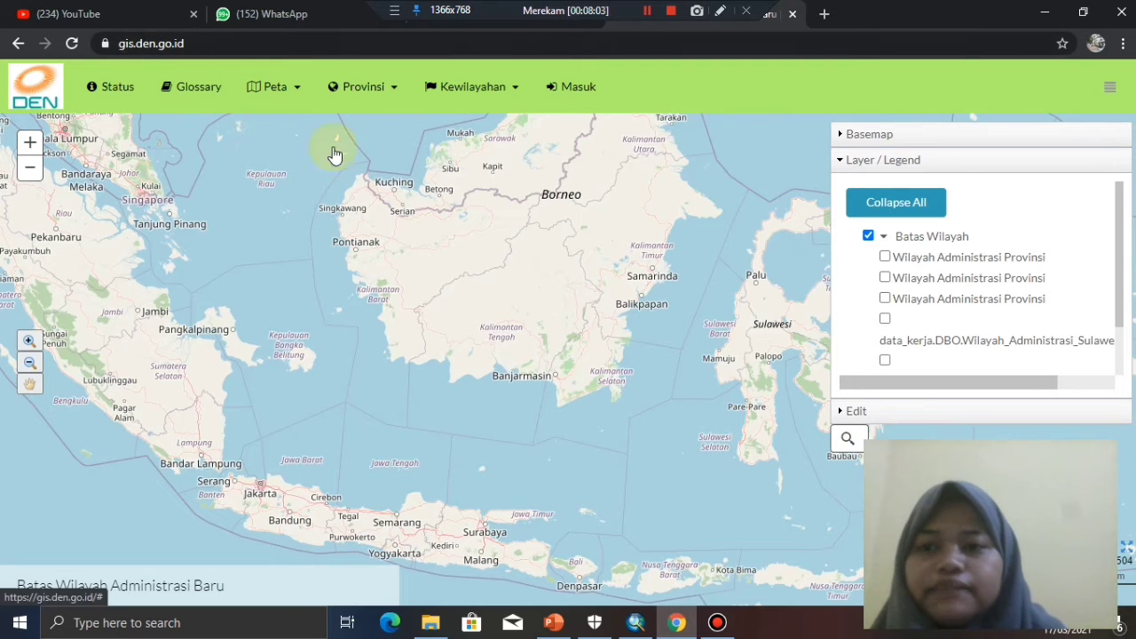
{"action": "left_click_drag", "start_coordinate": [418, 254], "coordinate": [546, 259]}
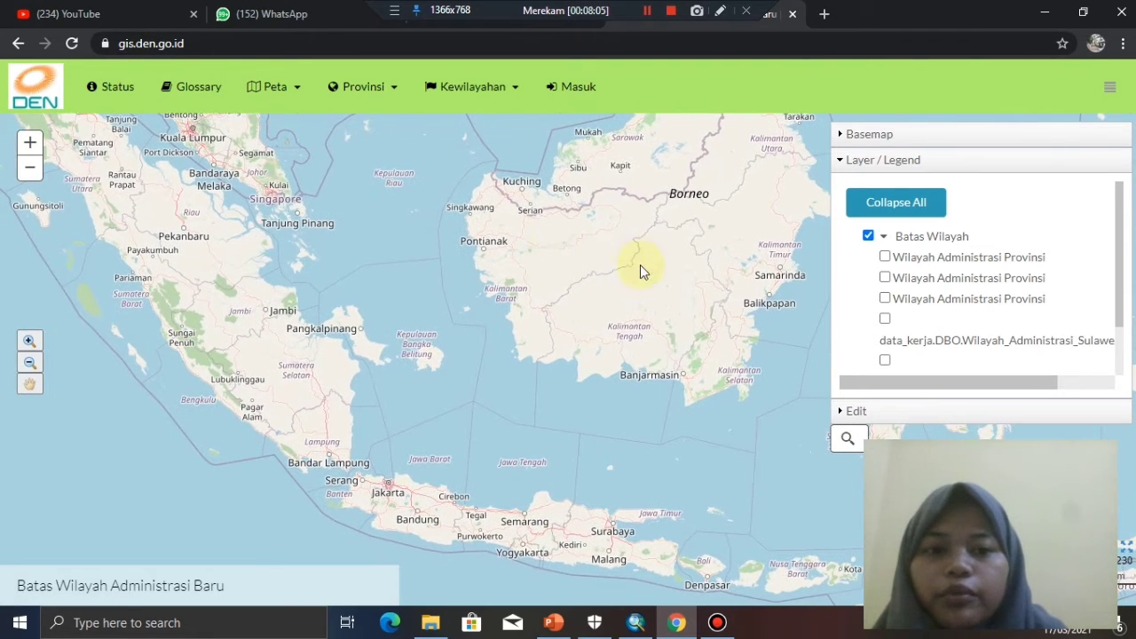
{"action": "left_click_drag", "start_coordinate": [547, 381], "coordinate": [474, 363]}
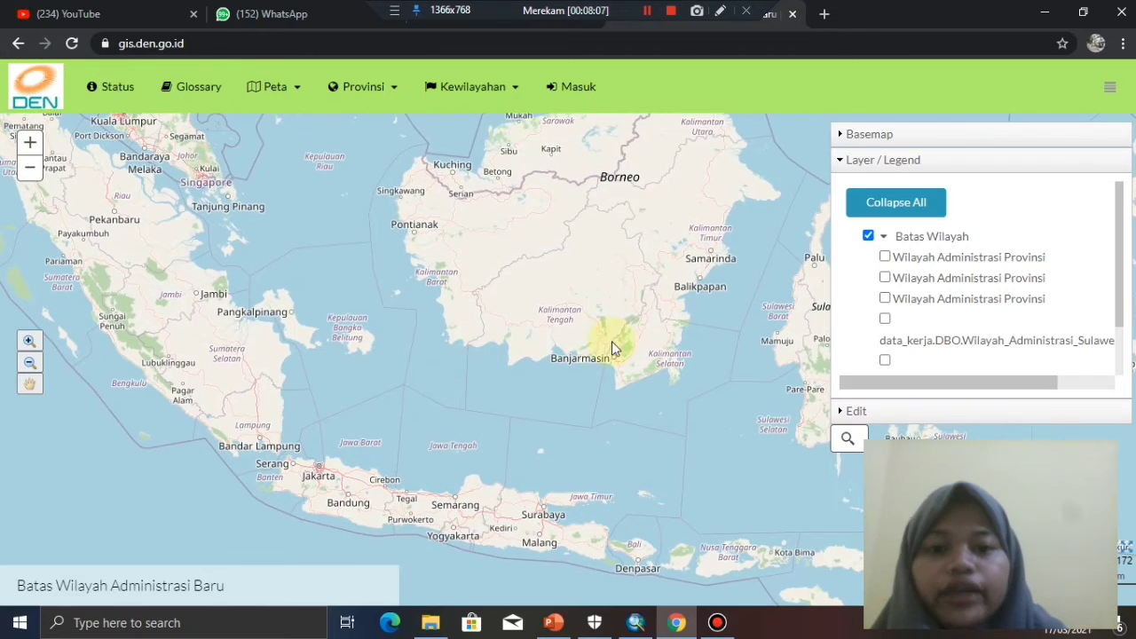
- Examine Kalimantan, Sulawesi, Java and Nusa Tenggara on the Batas Wilayah Administrasi Baru web map
{"action": "left_click_drag", "start_coordinate": [626, 348], "coordinate": [500, 385]}
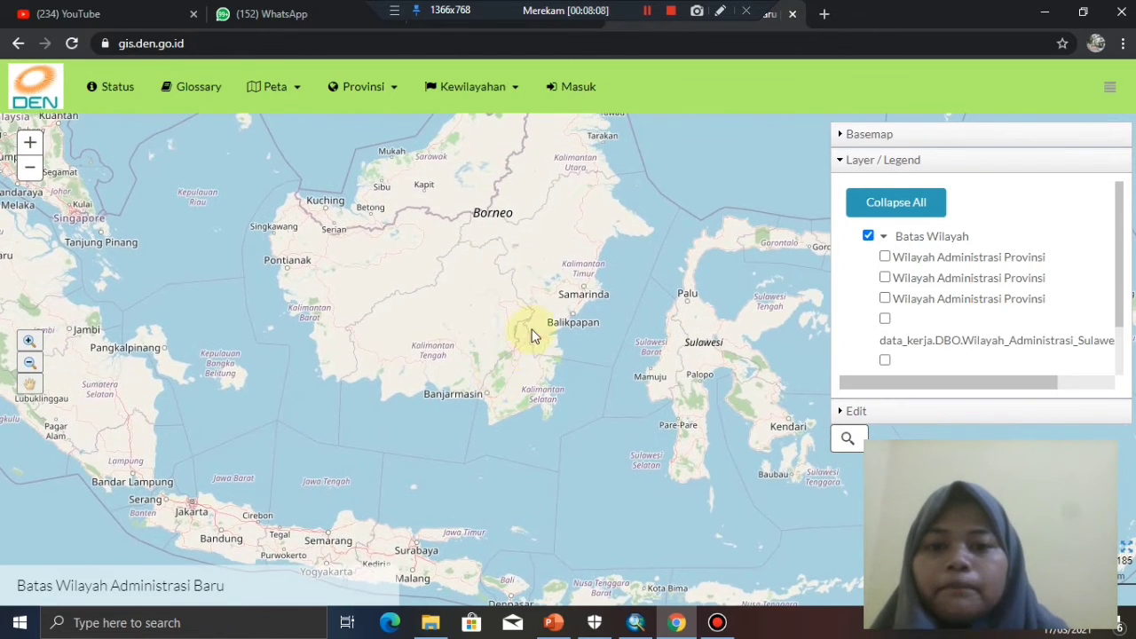
{"action": "left_click_drag", "start_coordinate": [558, 310], "coordinate": [511, 334]}
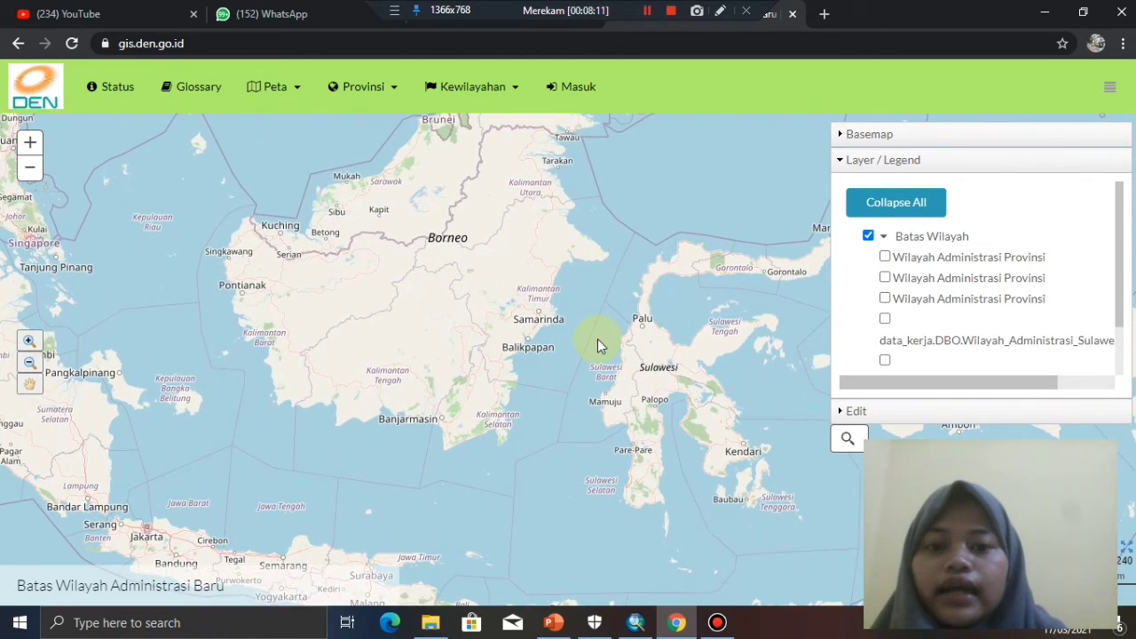
{"action": "left_click_drag", "start_coordinate": [597, 346], "coordinate": [642, 231]}
{"action": "left_click_drag", "start_coordinate": [476, 362], "coordinate": [575, 327]}
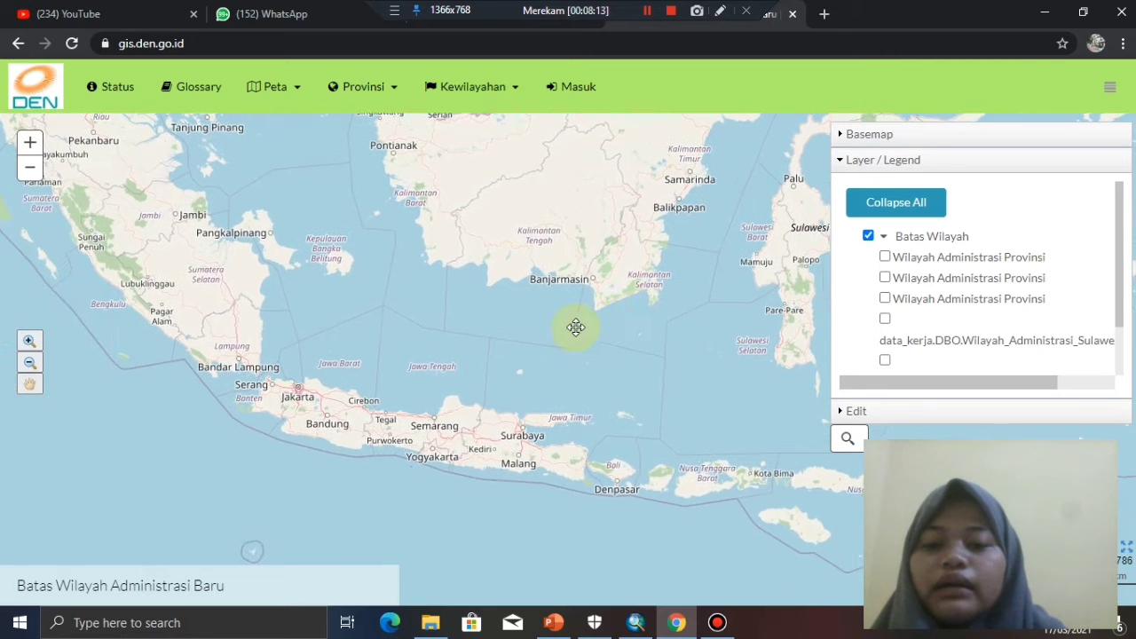
{"action": "left_click_drag", "start_coordinate": [441, 366], "coordinate": [381, 433]}
{"action": "left_click_drag", "start_coordinate": [517, 435], "coordinate": [437, 424]}
{"action": "left_click_drag", "start_coordinate": [522, 470], "coordinate": [445, 457]}
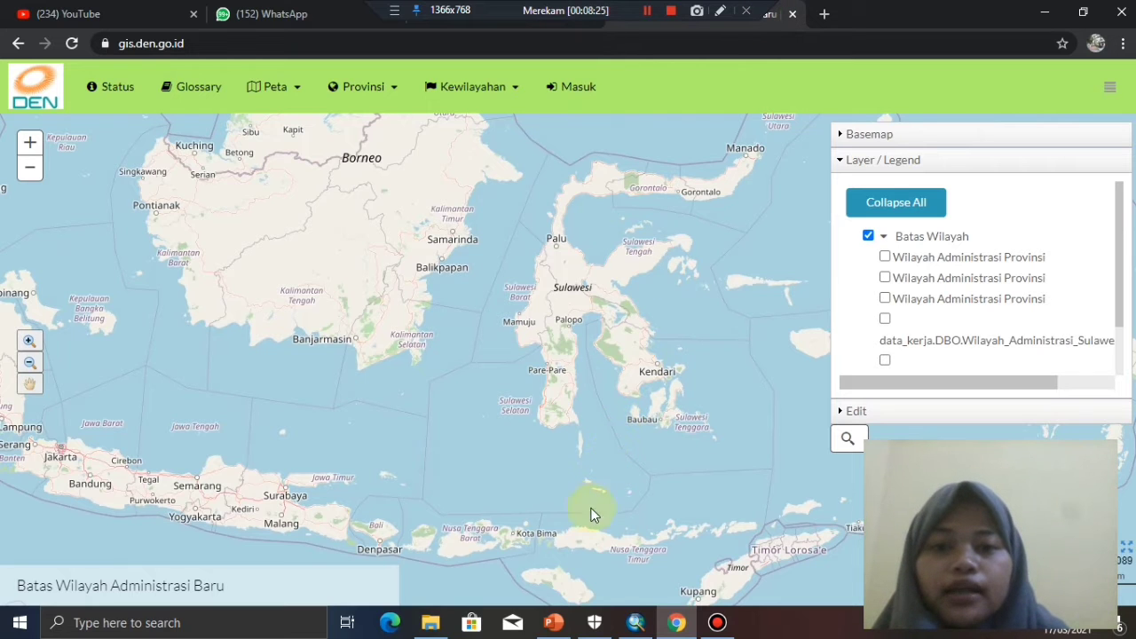
{"action": "left_click_drag", "start_coordinate": [605, 477], "coordinate": [704, 482]}
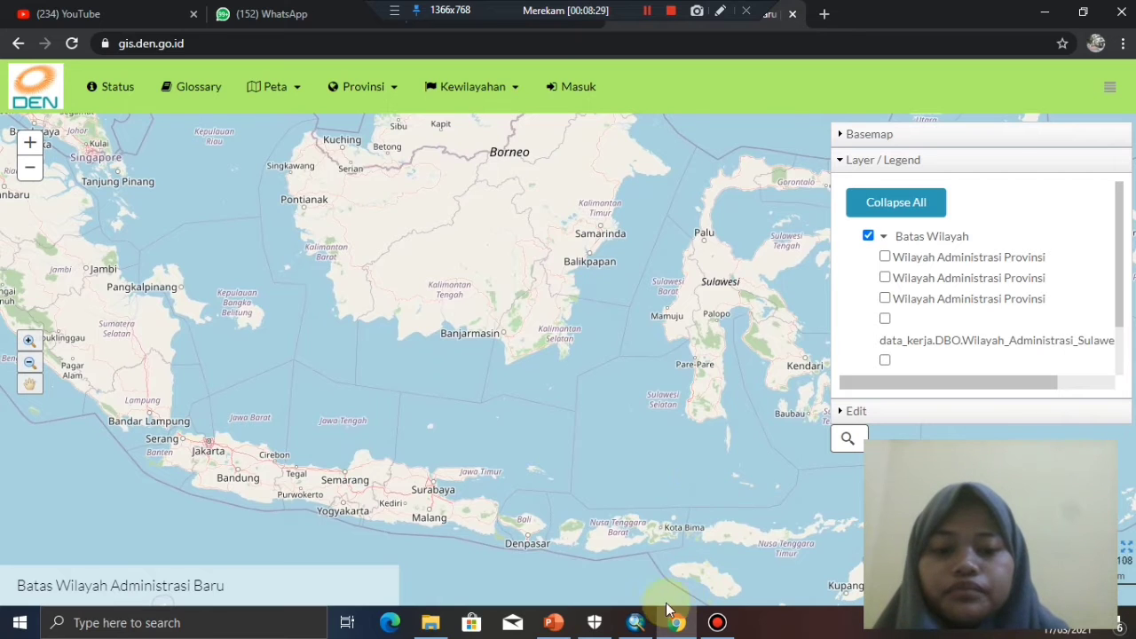
- Switch to ArcMap and add the Imagery basemap to the empty map
{"action": "left_click", "coordinate": [636, 622]}
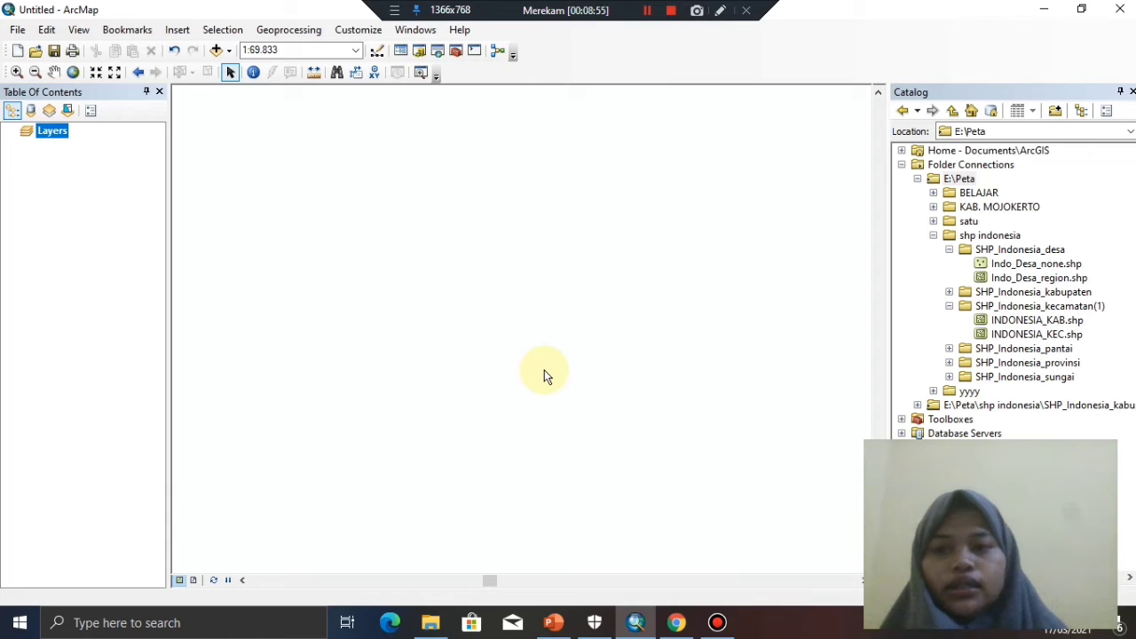
{"action": "left_click", "coordinate": [229, 51]}
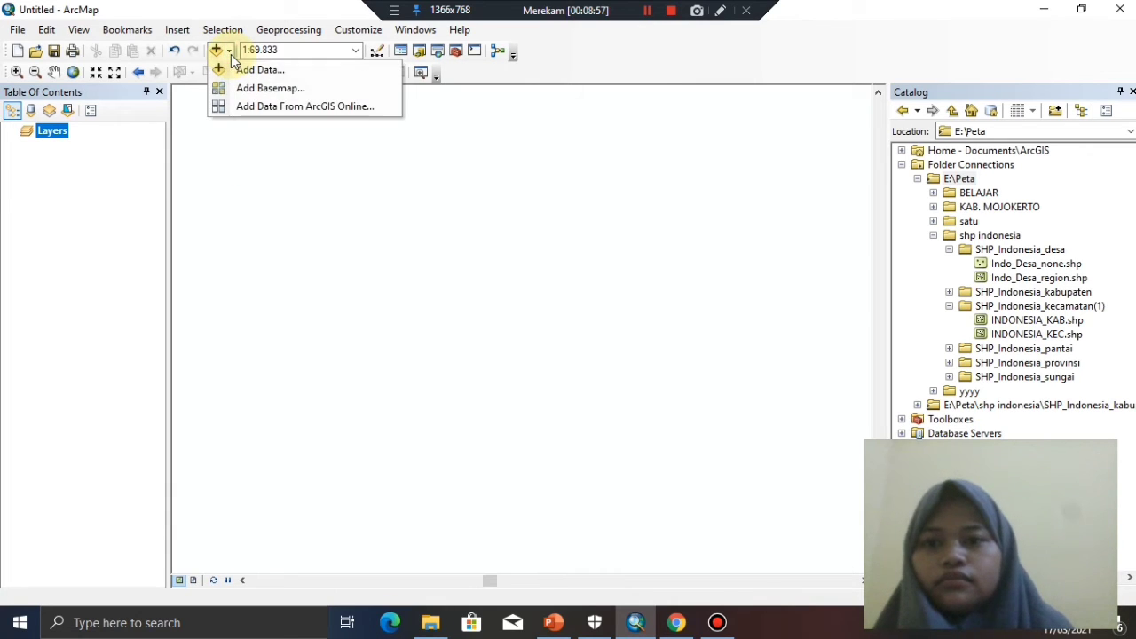
{"action": "left_click", "coordinate": [268, 88]}
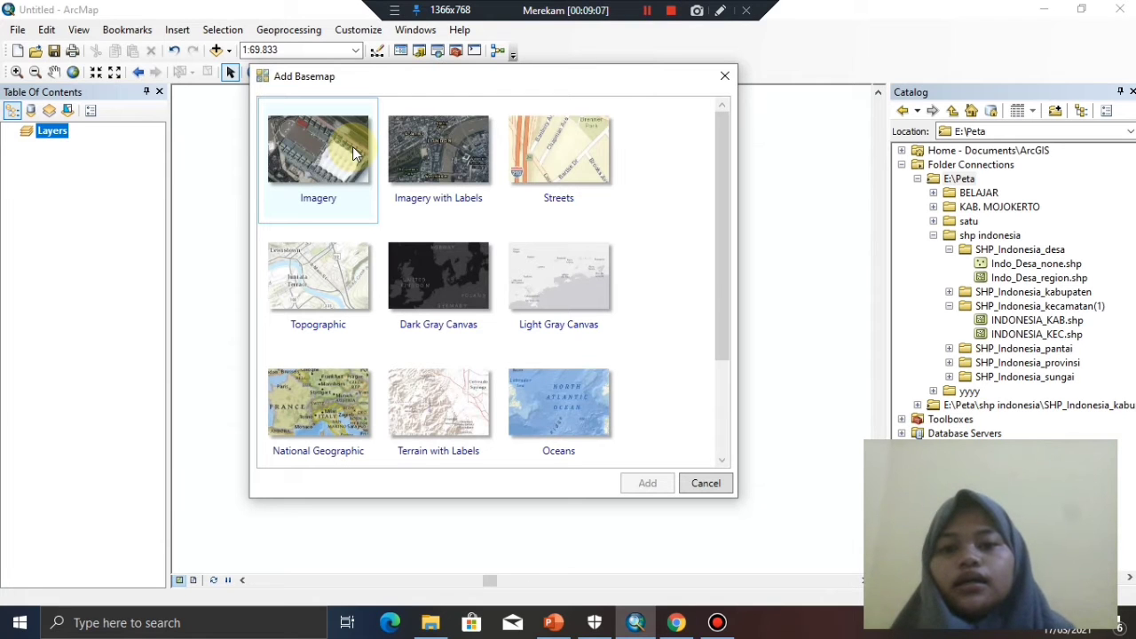
{"action": "left_click_drag", "start_coordinate": [725, 252], "coordinate": [722, 266]}
{"action": "left_click_drag", "start_coordinate": [724, 275], "coordinate": [723, 196]}
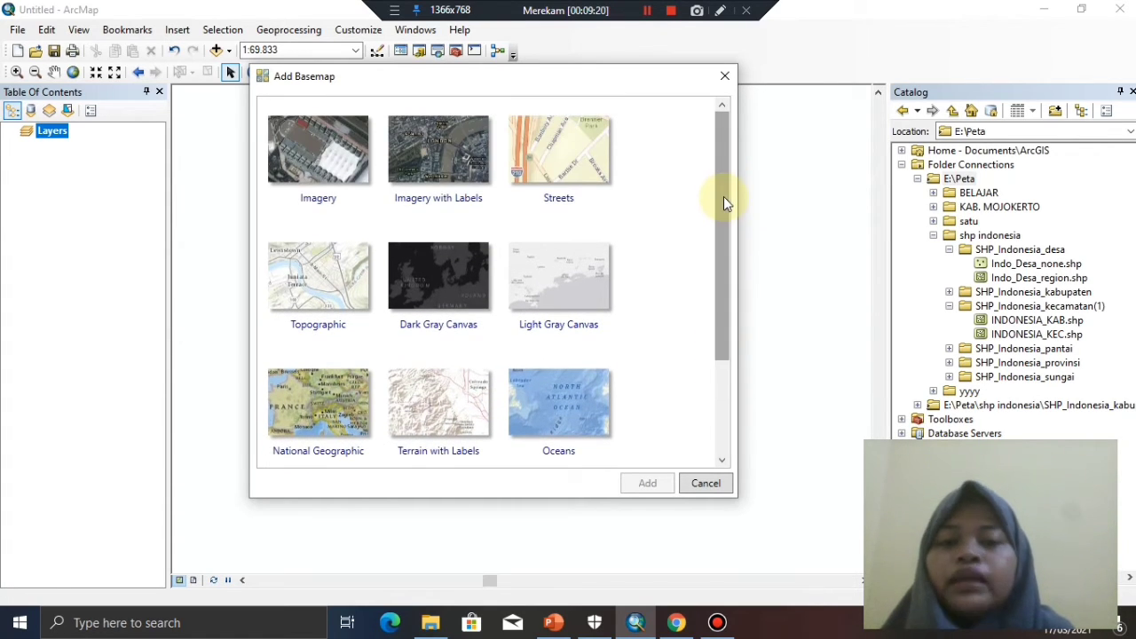
{"action": "left_click", "coordinate": [289, 191]}
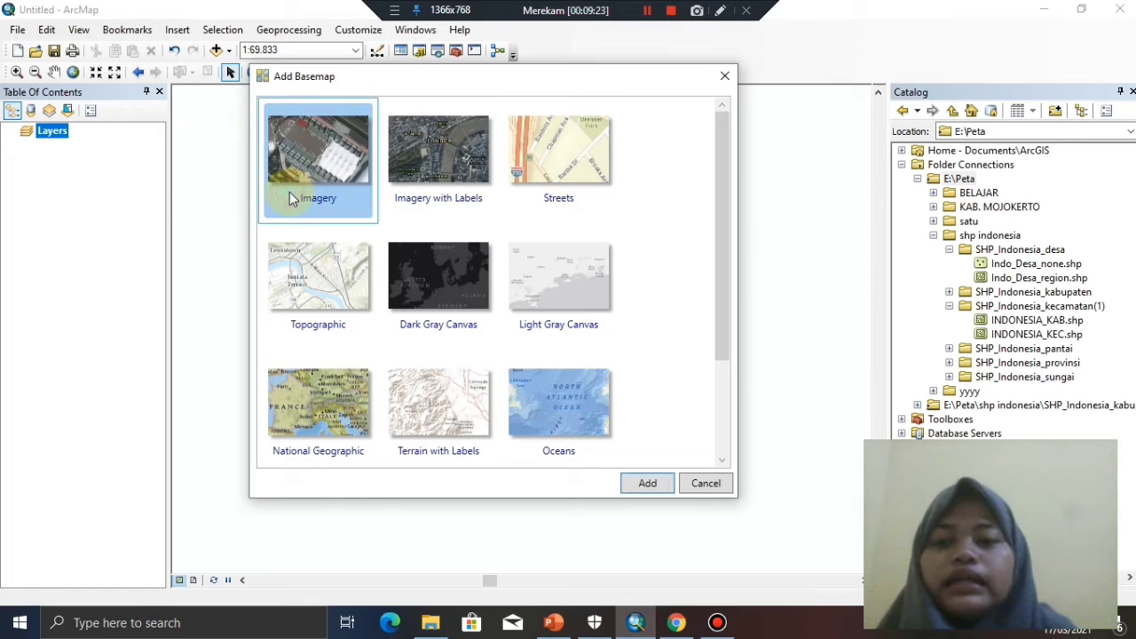
{"action": "left_click", "coordinate": [658, 483]}
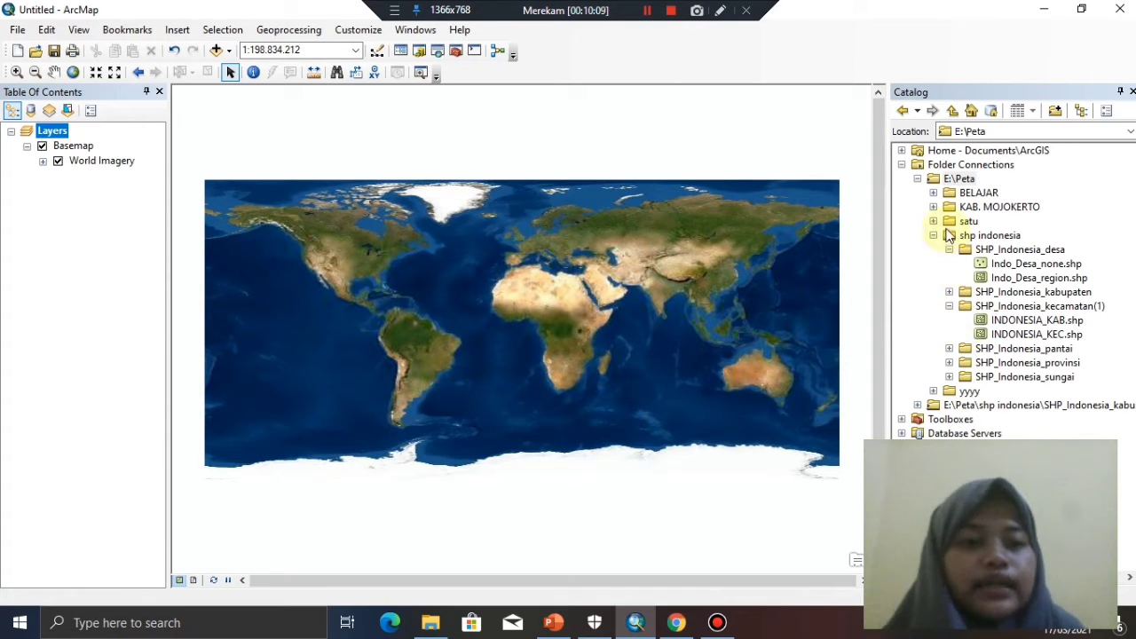
- Add INDONESIA_KEC.shp from the SHP_Indonesia_kecamatan(1) folder to the map above the basemap and zoom to its extent
{"action": "left_click", "coordinate": [1038, 335]}
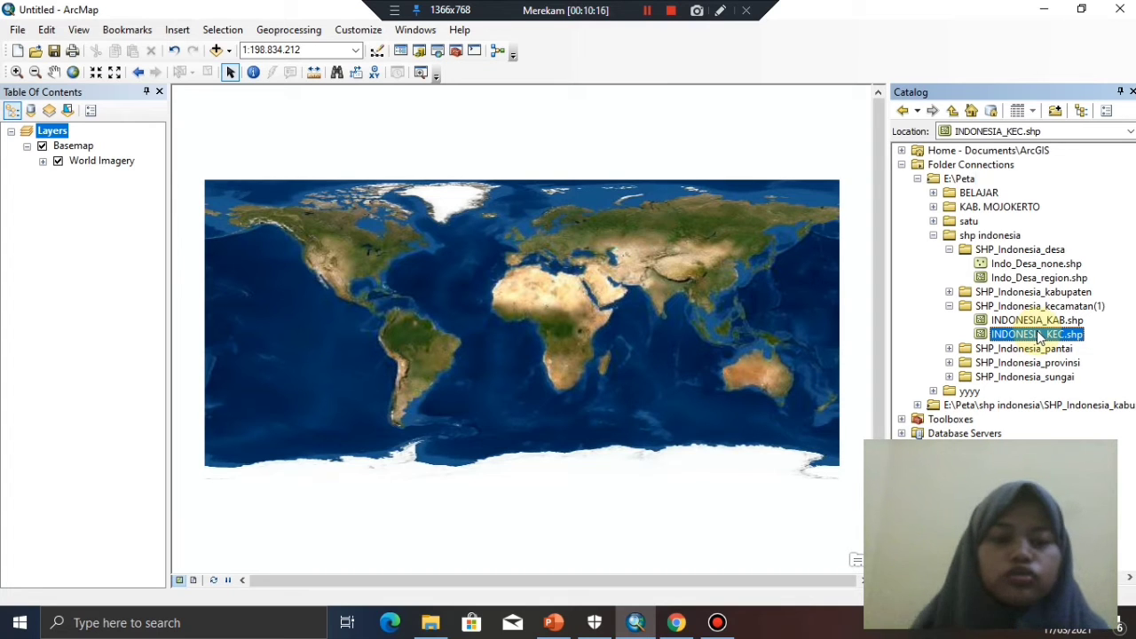
{"action": "left_click_drag", "start_coordinate": [1038, 335], "coordinate": [769, 310]}
{"action": "left_click_drag", "start_coordinate": [260, 226], "coordinate": [89, 138]}
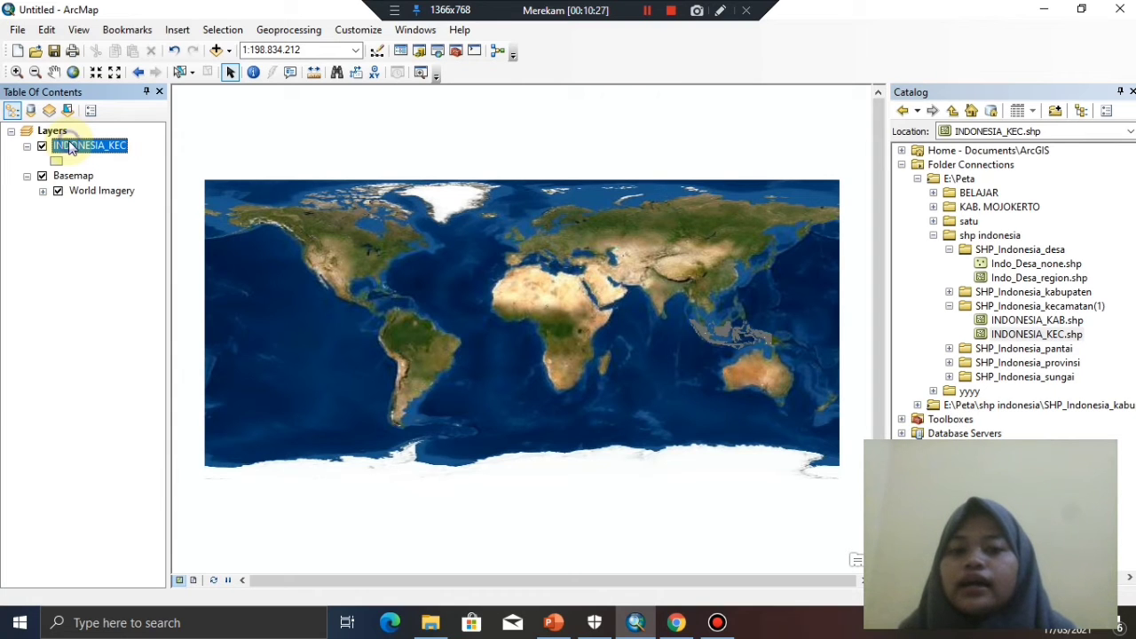
{"action": "right_click", "coordinate": [72, 147]}
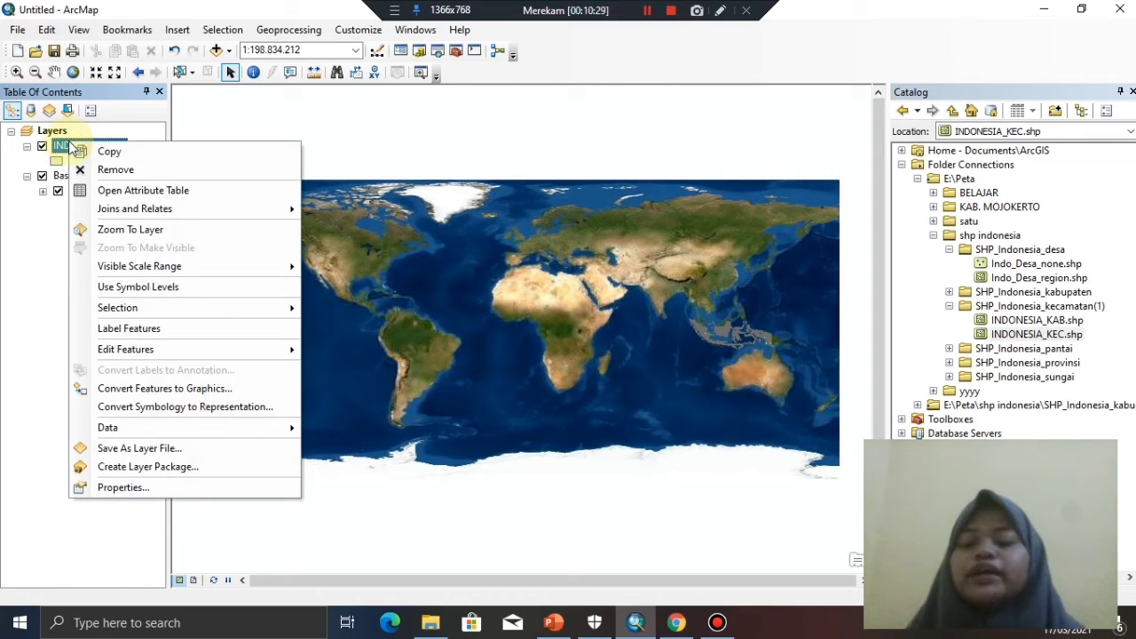
{"action": "left_click", "coordinate": [125, 229]}
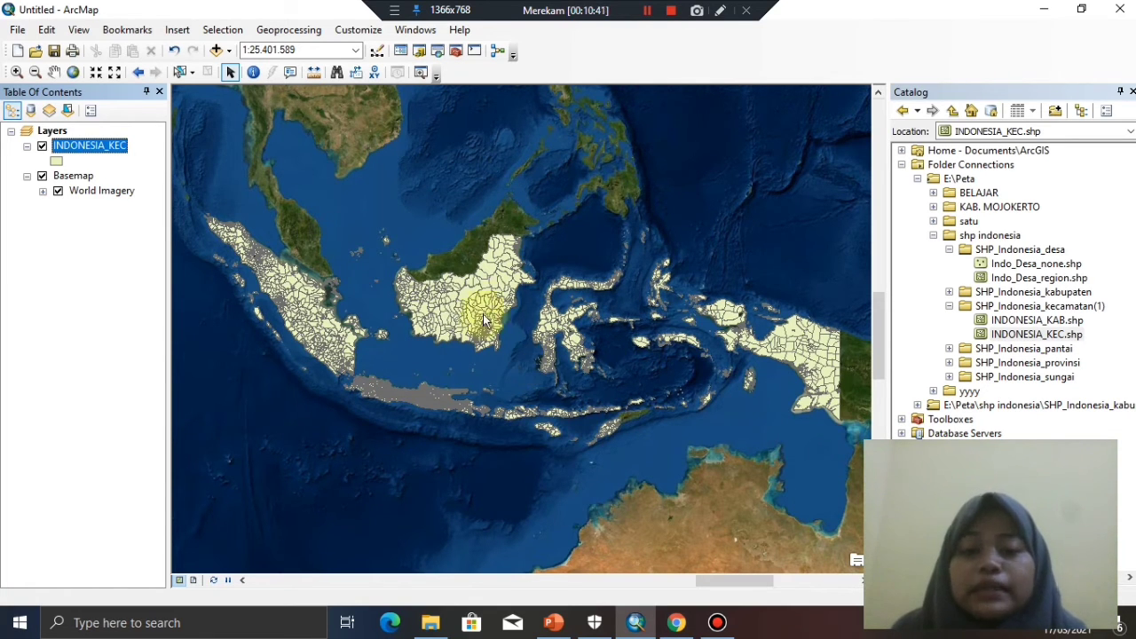
- Start a definition query for the INDONESIA_KEC layer in the Query Builder with the expression "Kecamatan" =
{"action": "right_click", "coordinate": [87, 151]}
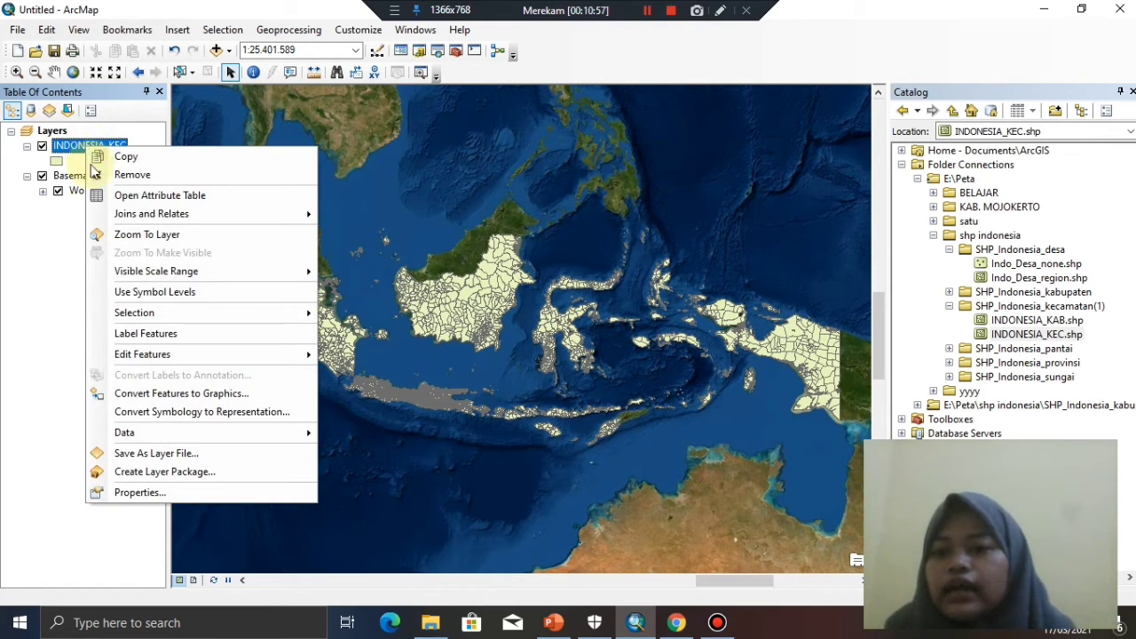
{"action": "left_click", "coordinate": [152, 493]}
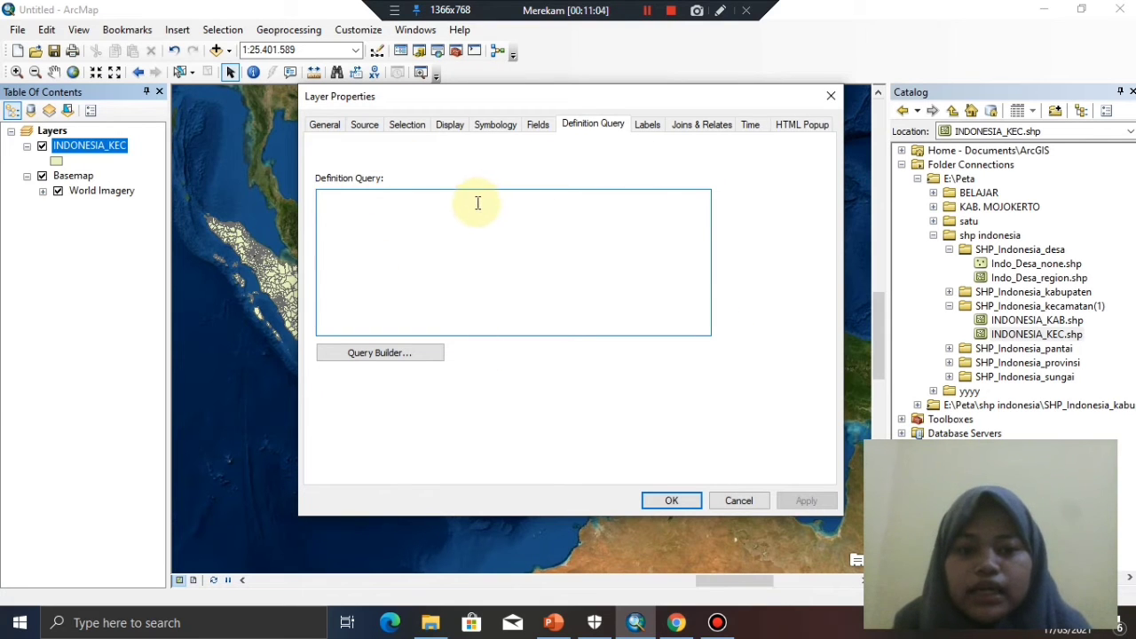
{"action": "left_click", "coordinate": [404, 354]}
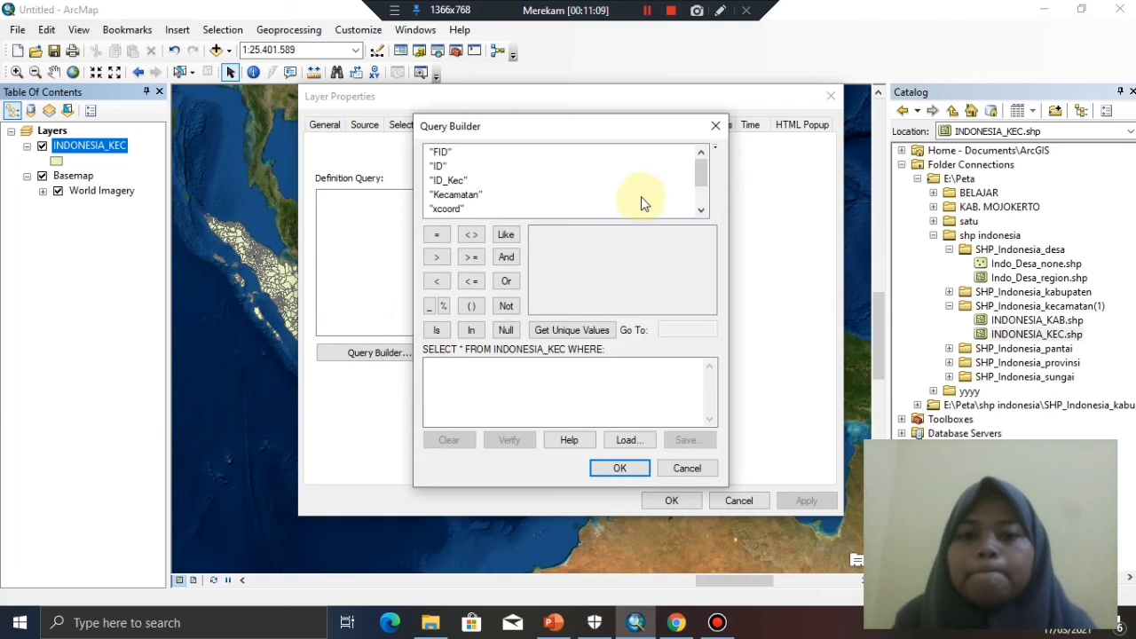
{"action": "mouse_move", "coordinate": [705, 165]}
{"action": "left_mouse_down"}
{"action": "mouse_move", "coordinate": [705, 186]}
{"action": "mouse_move", "coordinate": [707, 166]}
{"action": "left_mouse_up"}
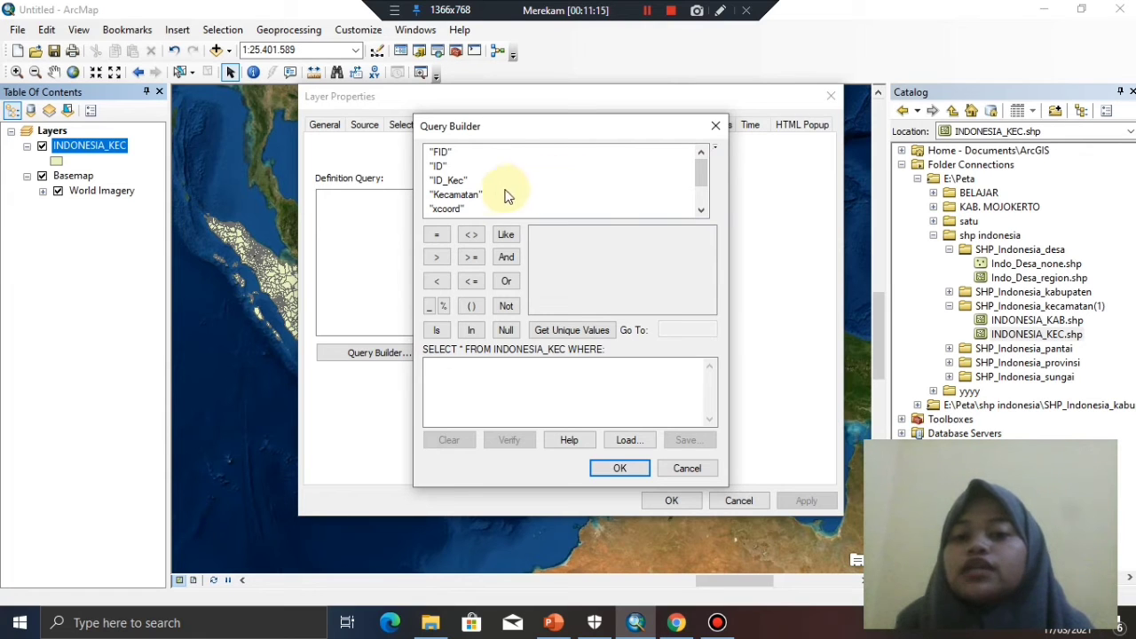
{"action": "left_click", "coordinate": [456, 195]}
{"action": "double_click", "coordinate": [456, 194]}
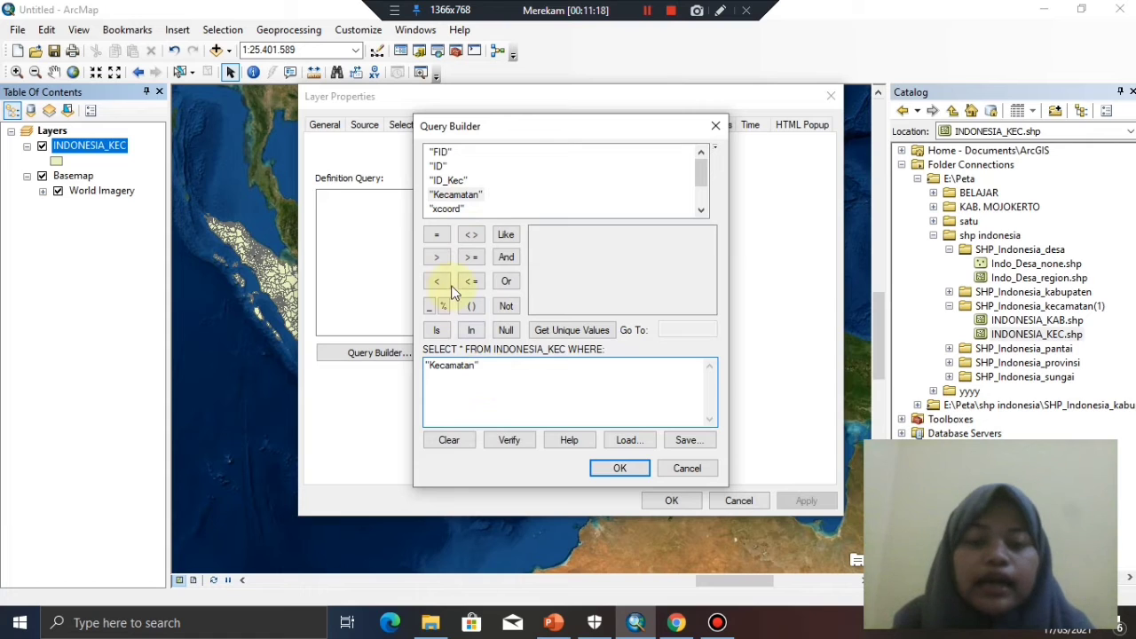
{"action": "left_click", "coordinate": [438, 236]}
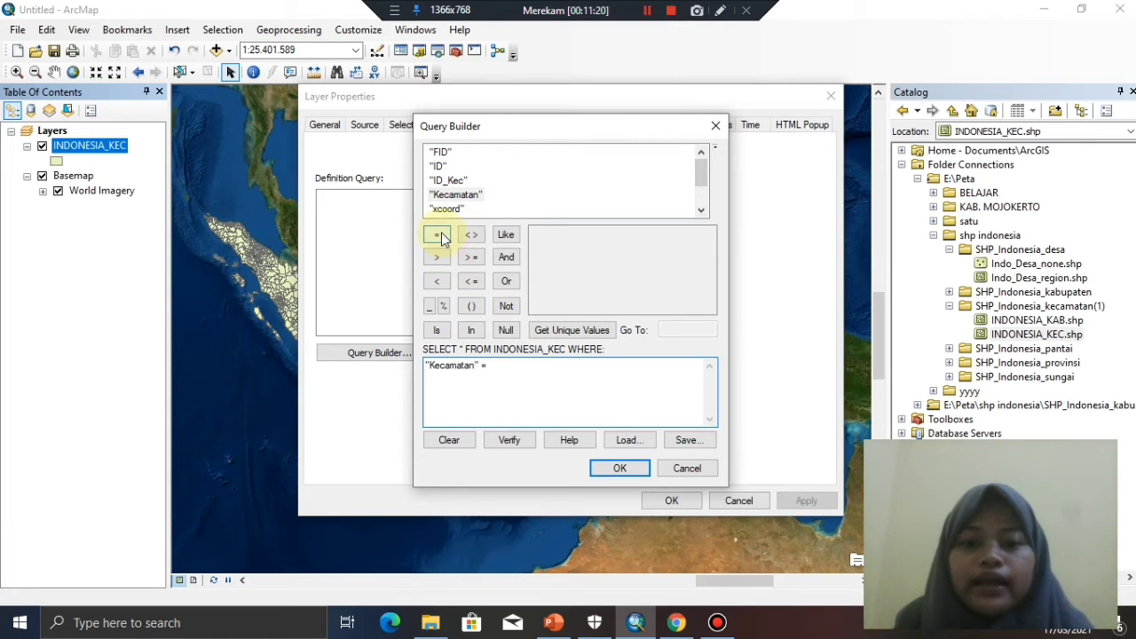
- Complete the query with the unique value 'Dlanggu' and apply it to the INDONESIA_KEC layer
{"action": "left_click", "coordinate": [583, 330]}
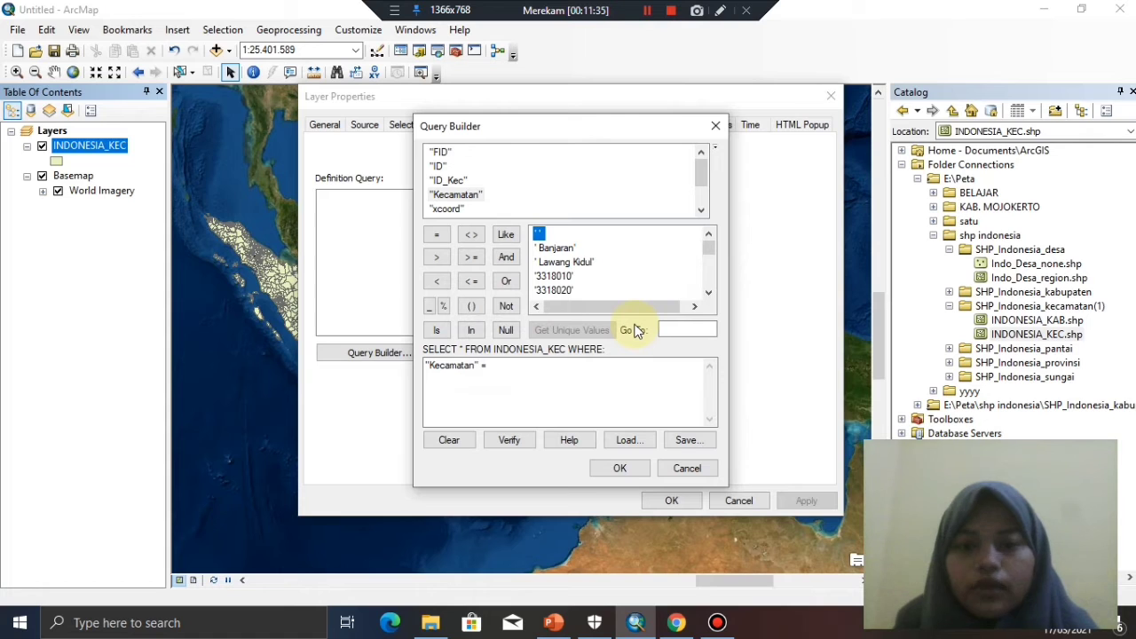
{"action": "left_click", "coordinate": [683, 329]}
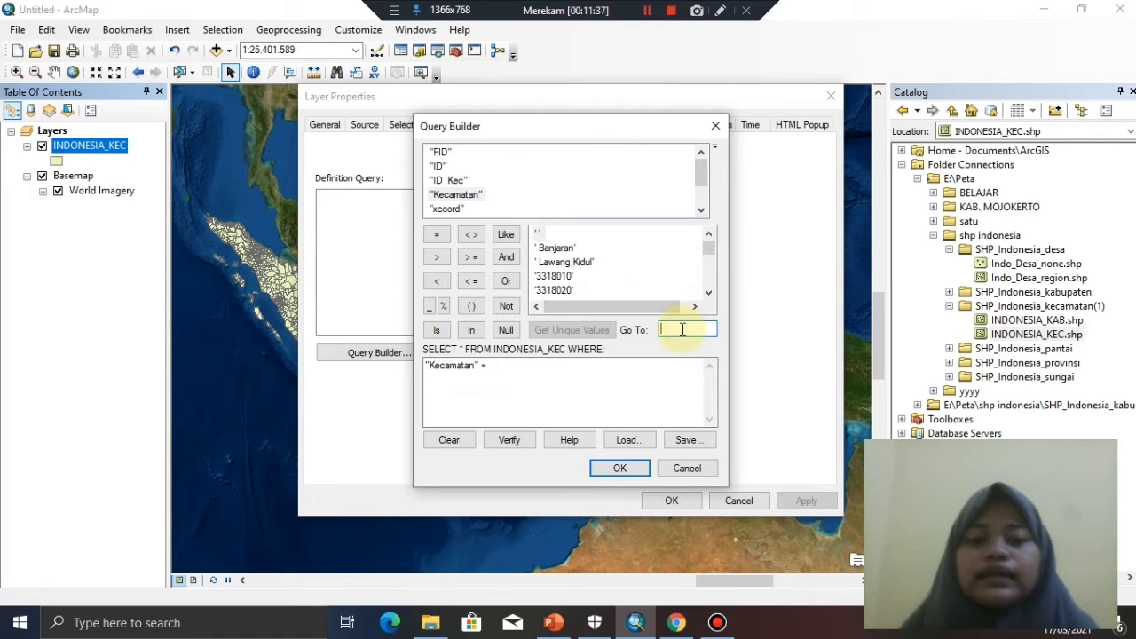
{"action": "type", "text": "Dla"}
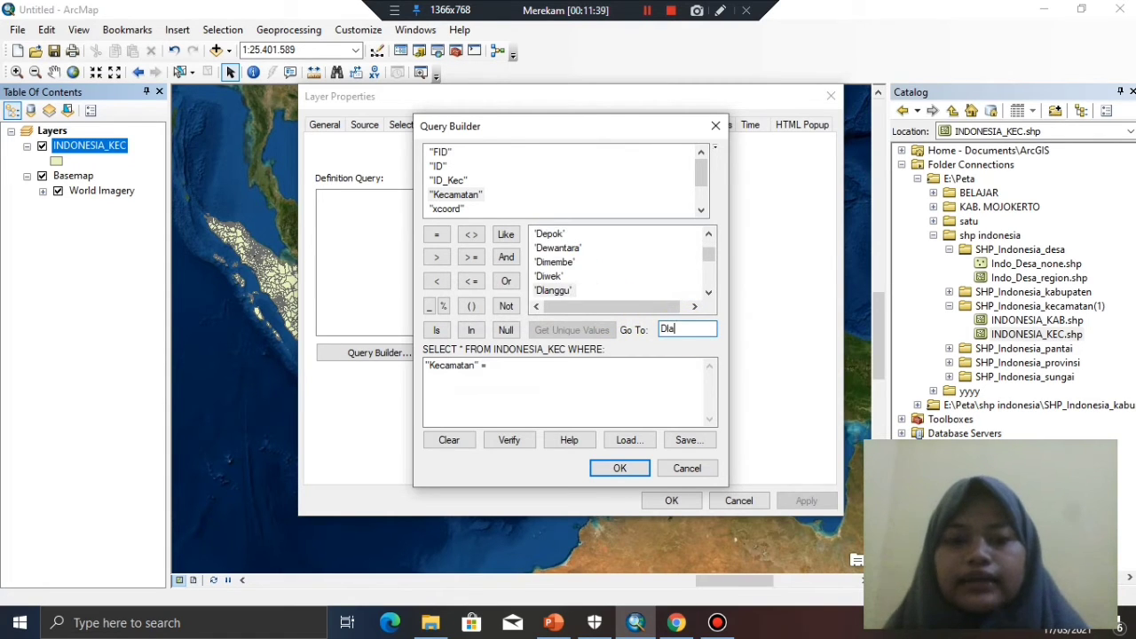
{"action": "type", "text": "ngg"}
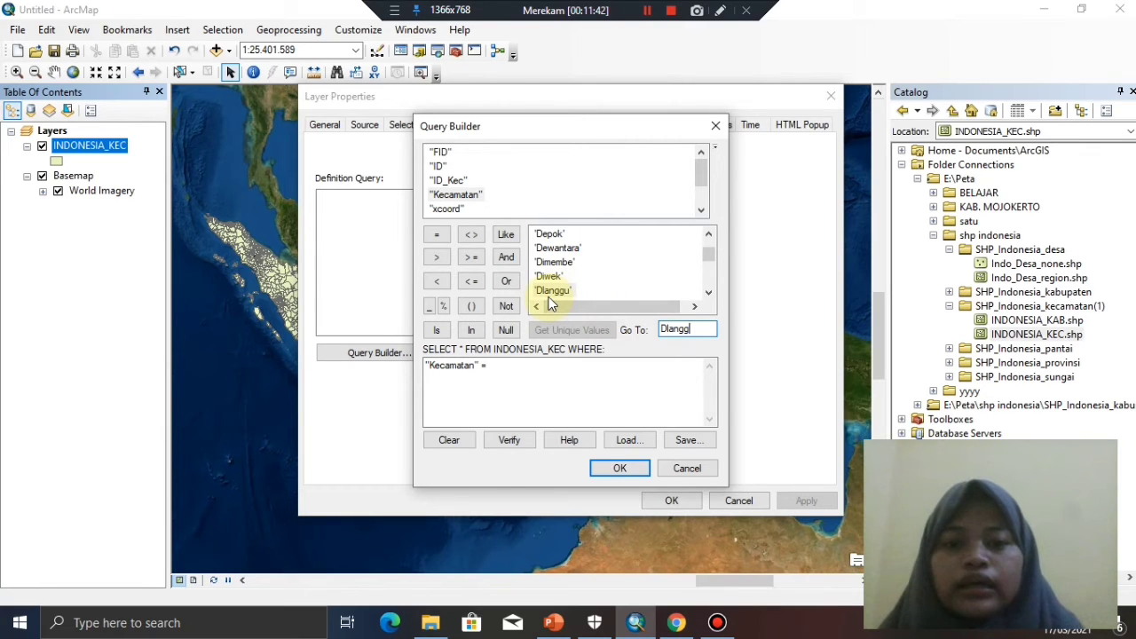
{"action": "double_click", "coordinate": [552, 291]}
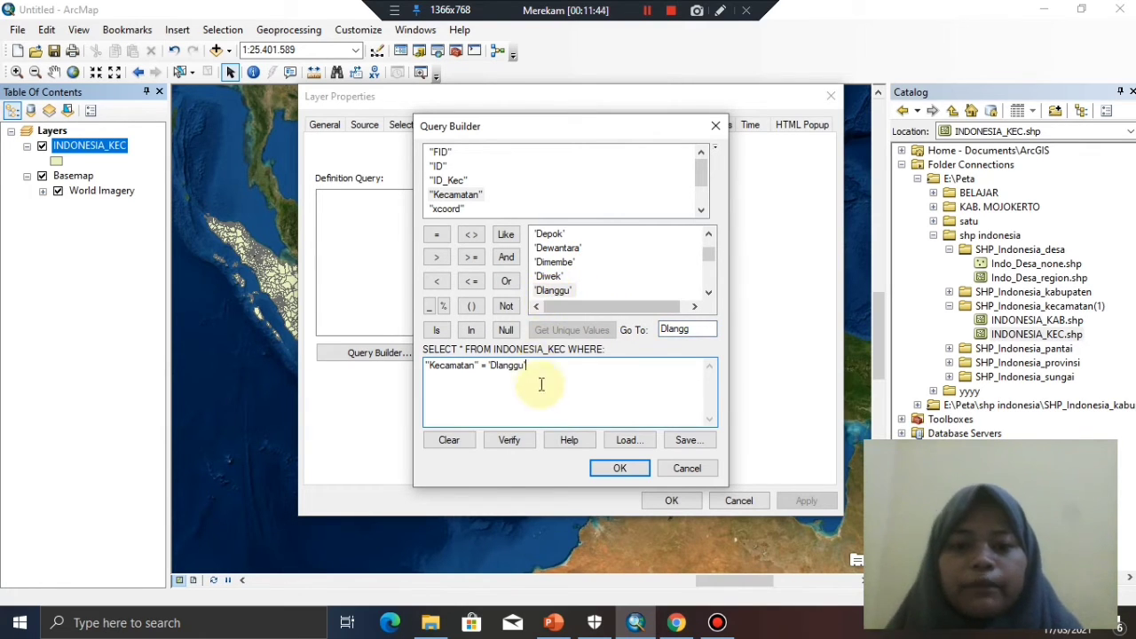
{"action": "left_click", "coordinate": [627, 470]}
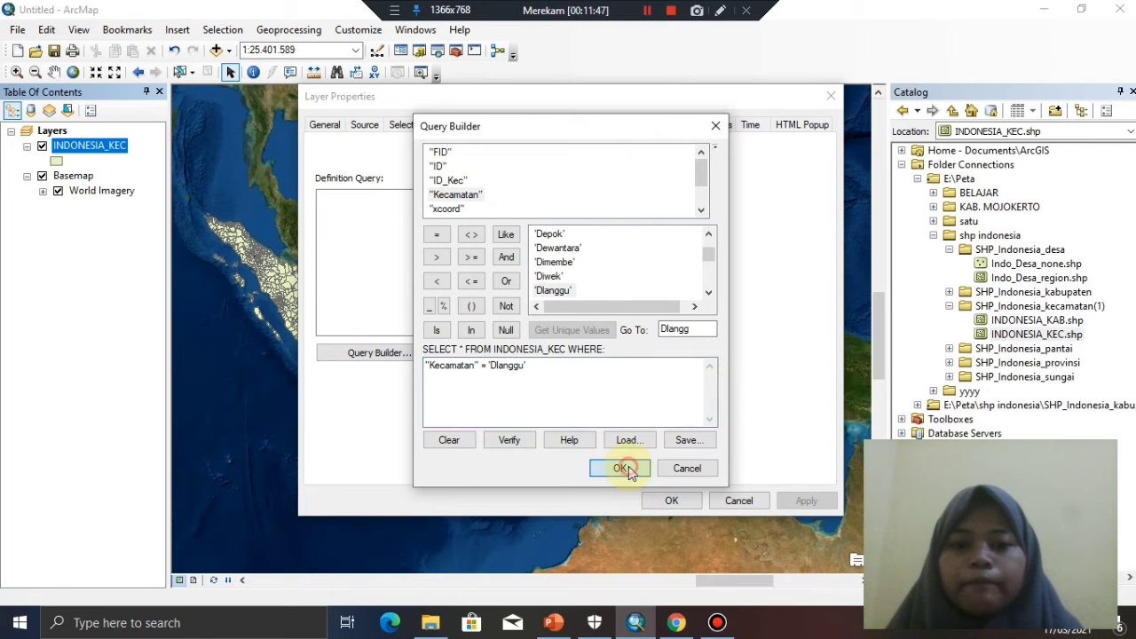
{"action": "left_click", "coordinate": [672, 501]}
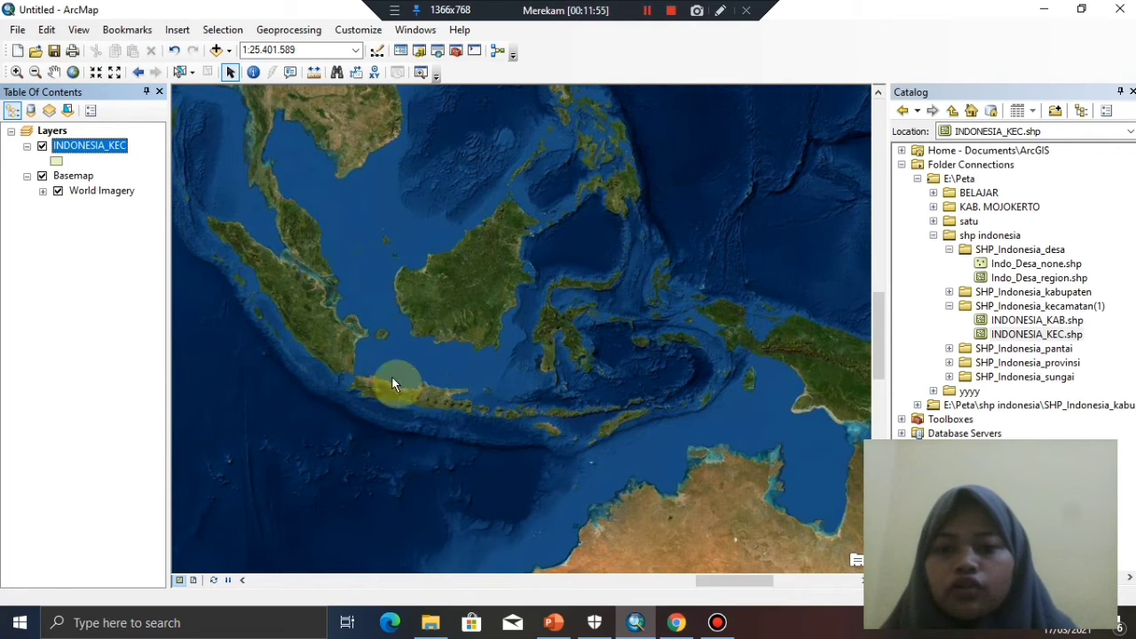
- Zoom the map to the extent of the filtered INDONESIA_KEC layer
{"action": "left_click", "coordinate": [82, 149]}
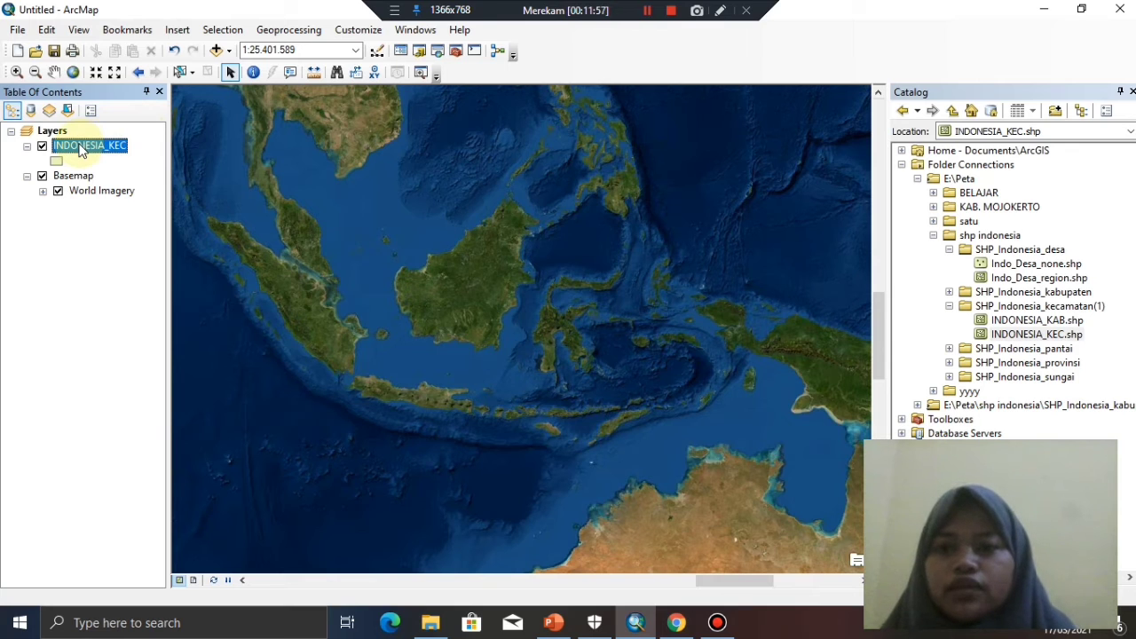
{"action": "right_click", "coordinate": [82, 149]}
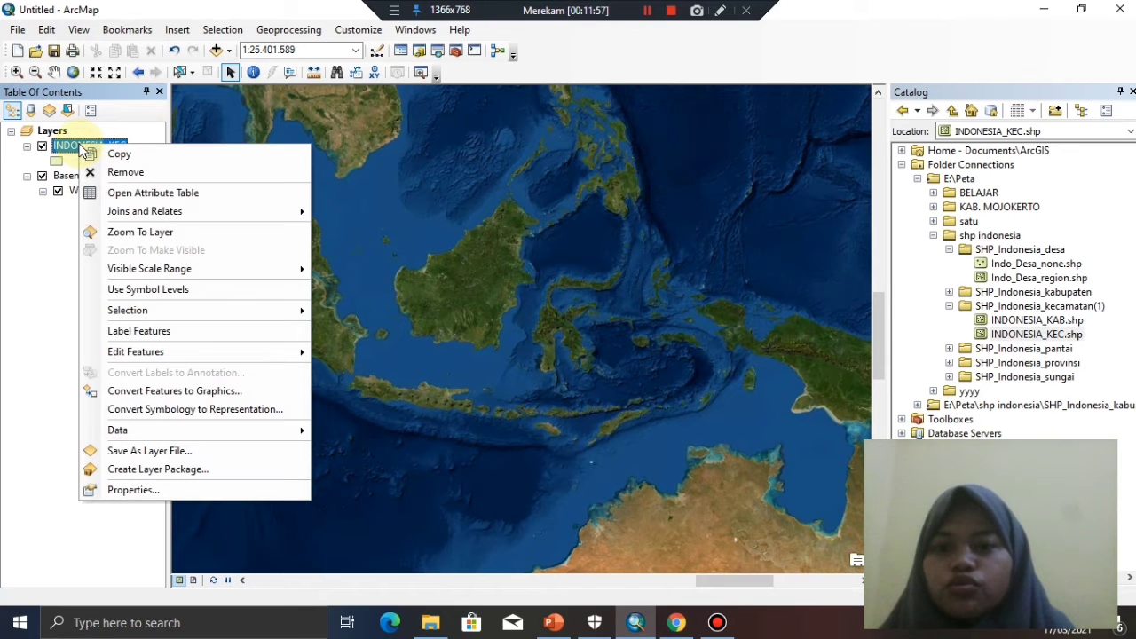
{"action": "left_click", "coordinate": [151, 237]}
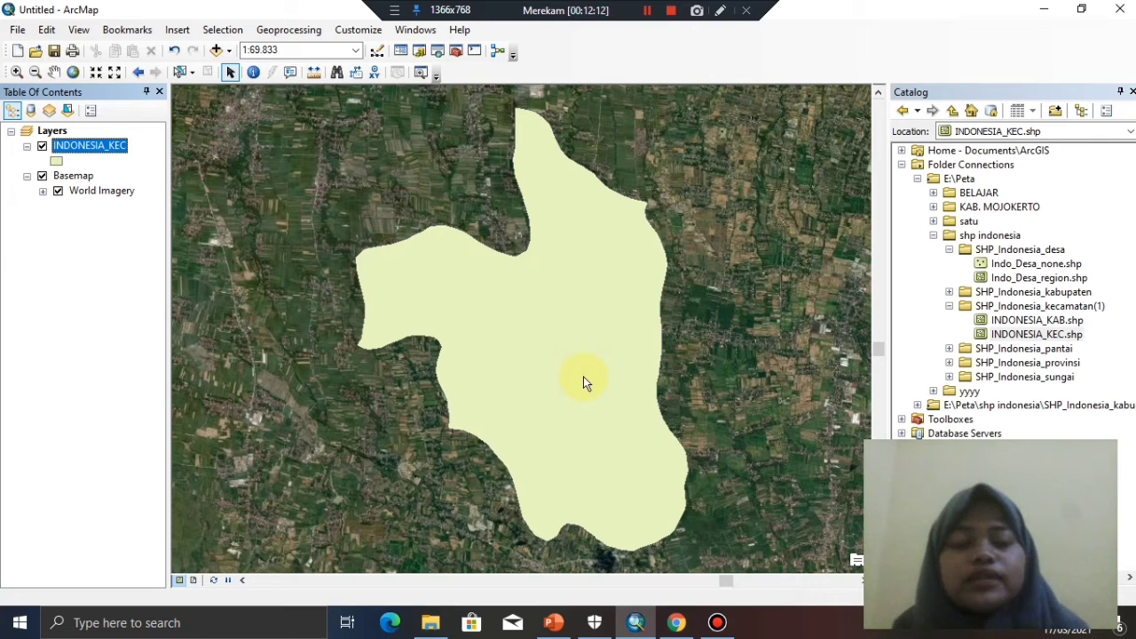
- Identify the Dlanggu district polygon on the map and inspect its Shape and ycoord attributes
{"action": "left_click", "coordinate": [254, 75]}
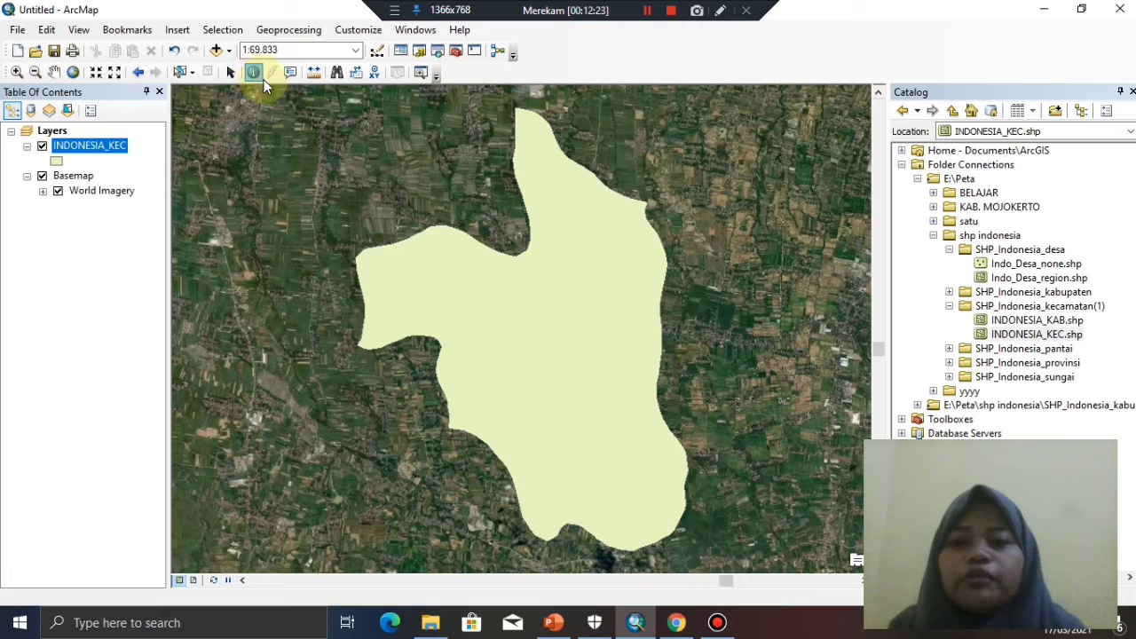
{"action": "left_click", "coordinate": [589, 336]}
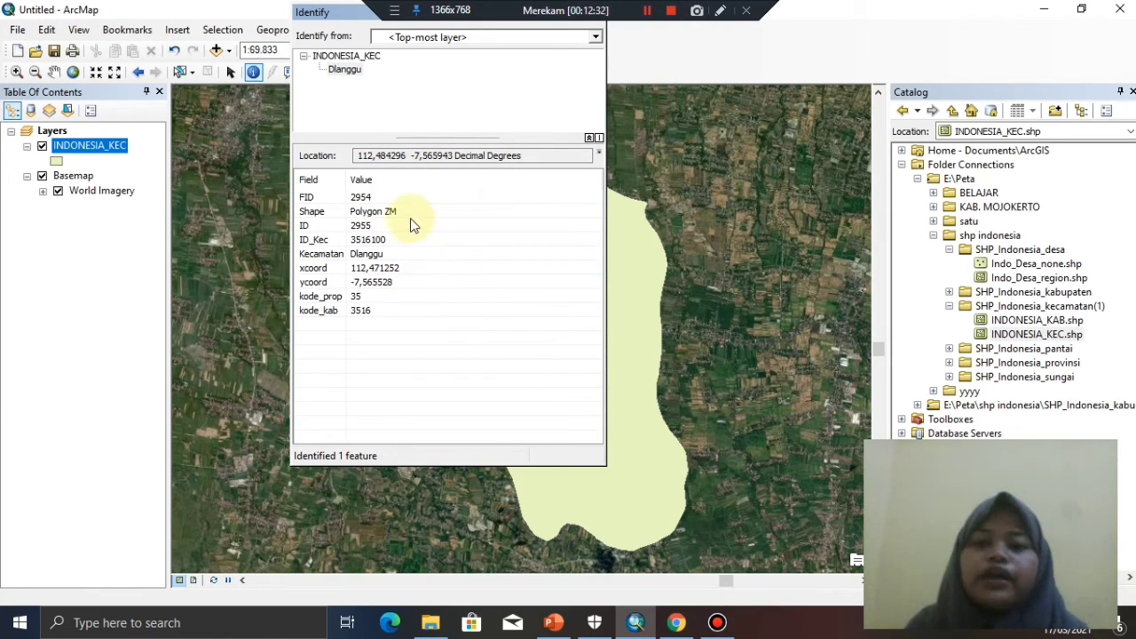
{"action": "left_click", "coordinate": [388, 214]}
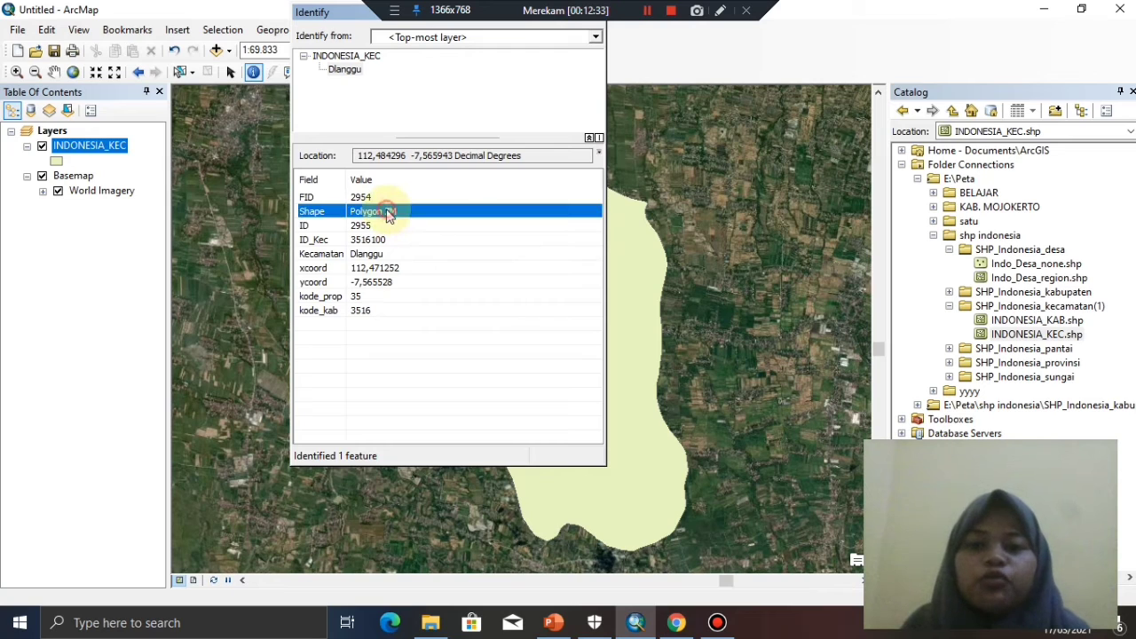
{"action": "left_click", "coordinate": [375, 279]}
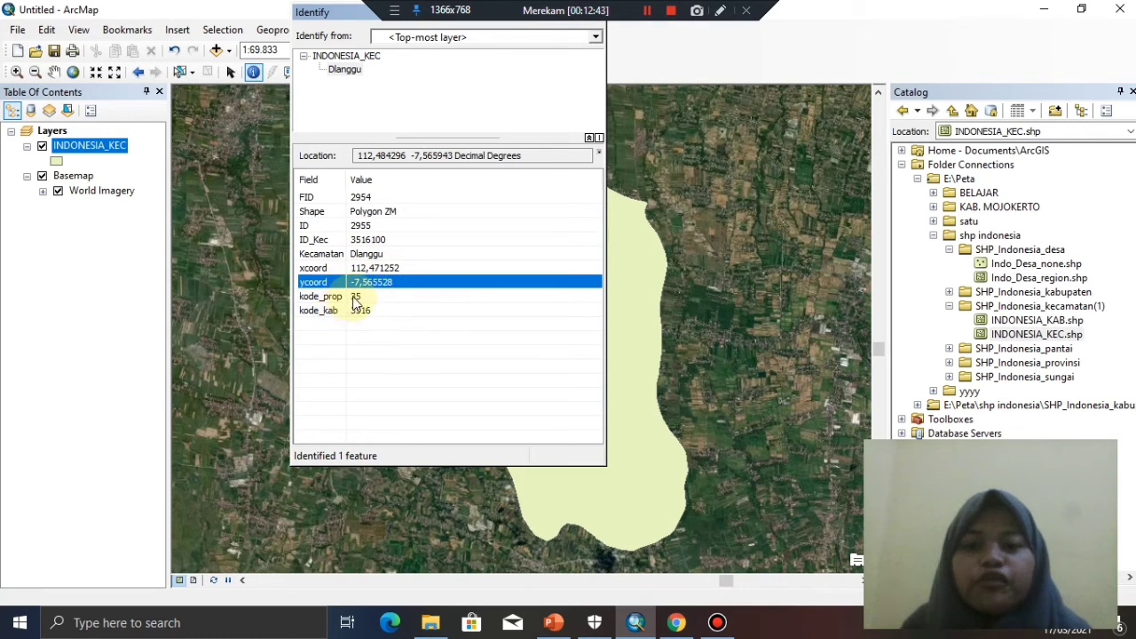
- Inspect the kode_prop and kode_kab attributes of the Dlanggu feature and close the Identify results
{"action": "left_click", "coordinate": [355, 297]}
{"action": "left_click", "coordinate": [366, 314]}
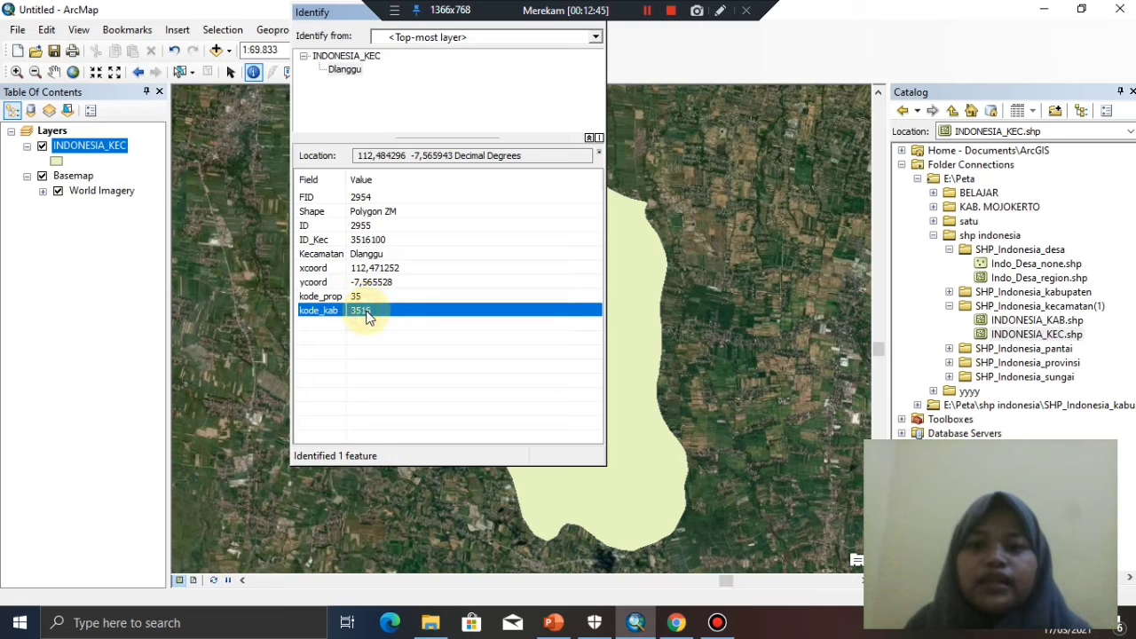
{"action": "left_click", "coordinate": [523, 106]}
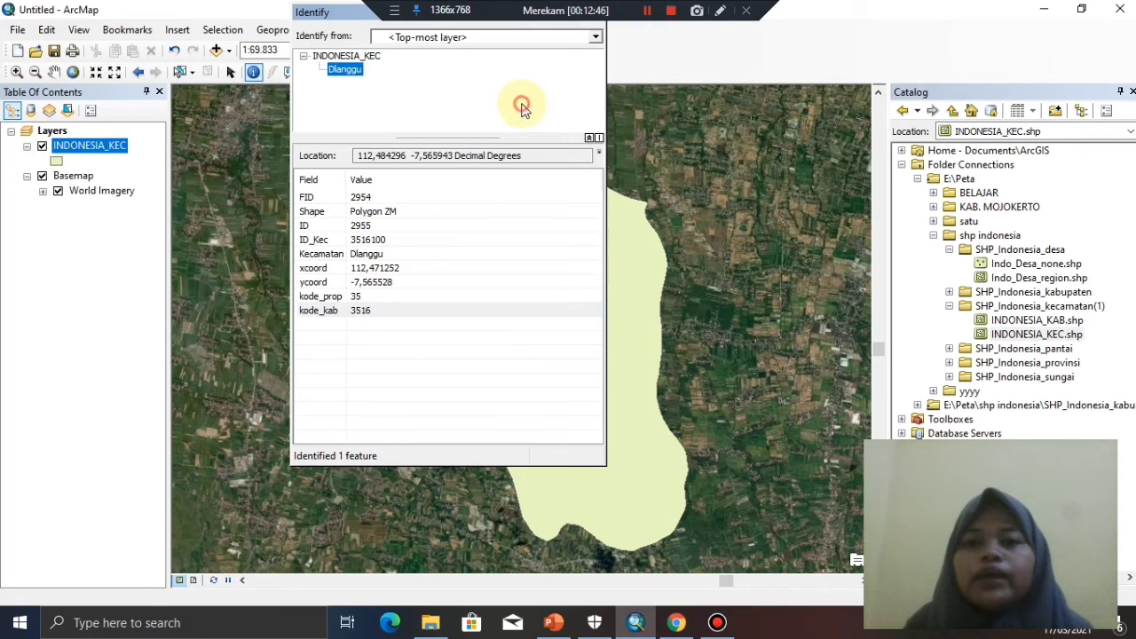
{"action": "left_click_drag", "start_coordinate": [329, 13], "coordinate": [311, 58]}
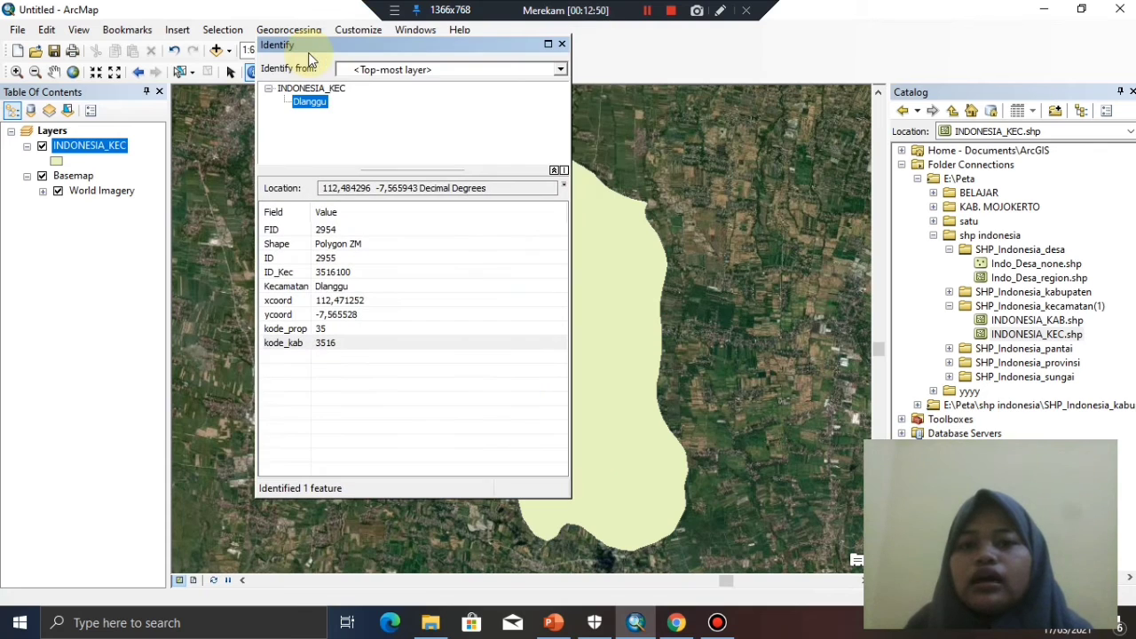
{"action": "left_click", "coordinate": [565, 43]}
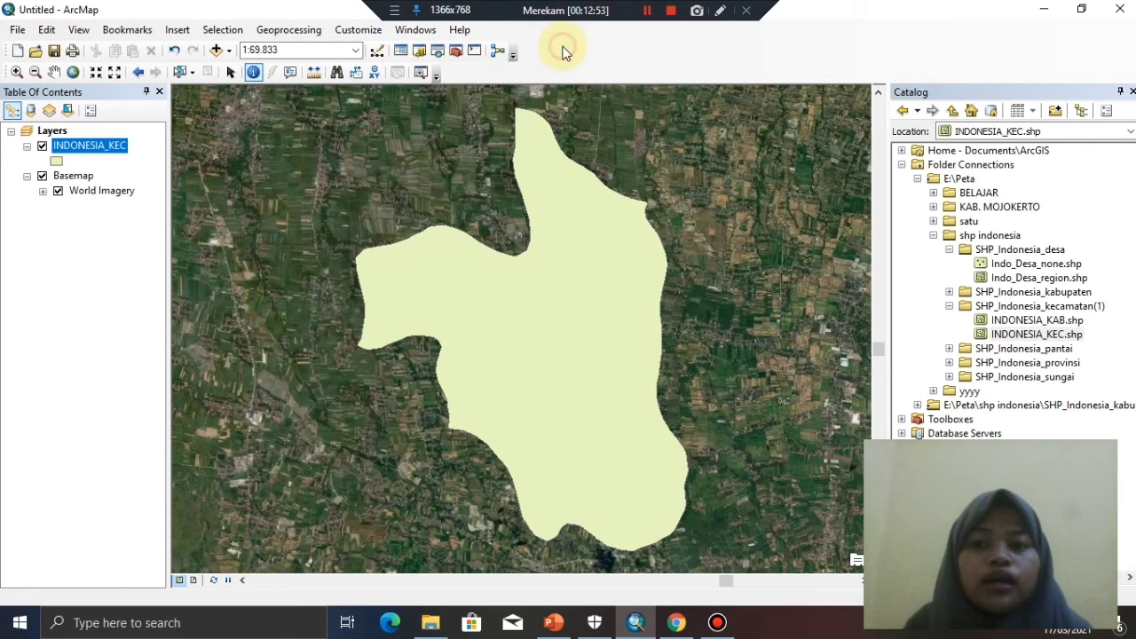
- Open the attribute table of the INDONESIA_KEC layer, review all its columns through kode_kab, and close it
{"action": "right_click", "coordinate": [87, 151]}
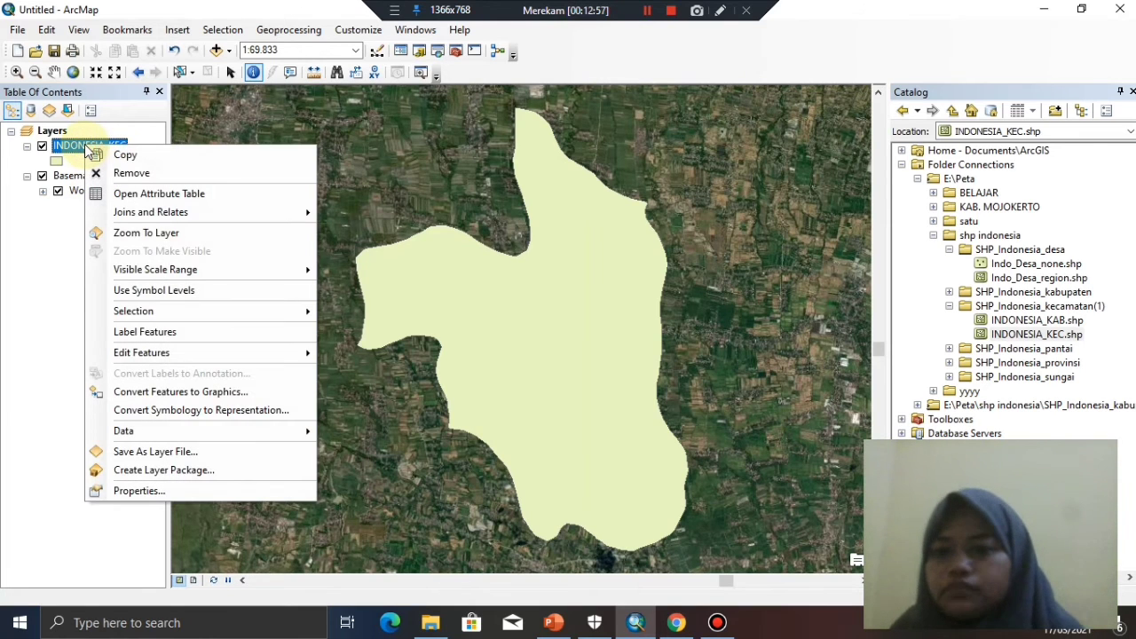
{"action": "left_click", "coordinate": [130, 194]}
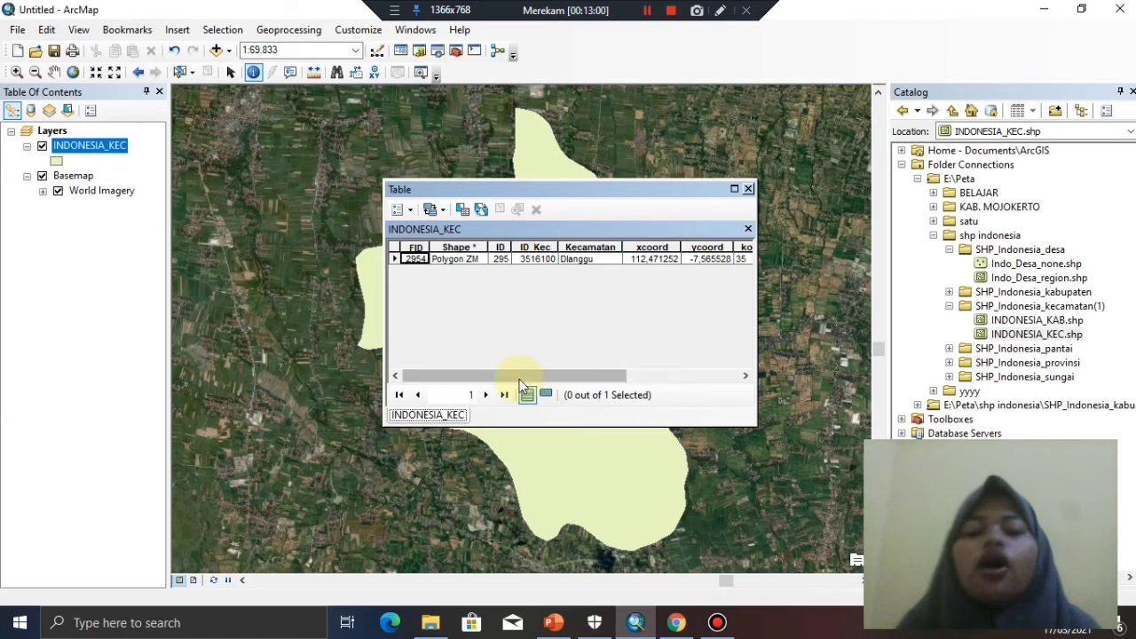
{"action": "mouse_move", "coordinate": [522, 375]}
{"action": "left_mouse_down"}
{"action": "mouse_move", "coordinate": [646, 373]}
{"action": "mouse_move", "coordinate": [494, 378]}
{"action": "mouse_move", "coordinate": [619, 380]}
{"action": "mouse_move", "coordinate": [536, 372]}
{"action": "left_mouse_up"}
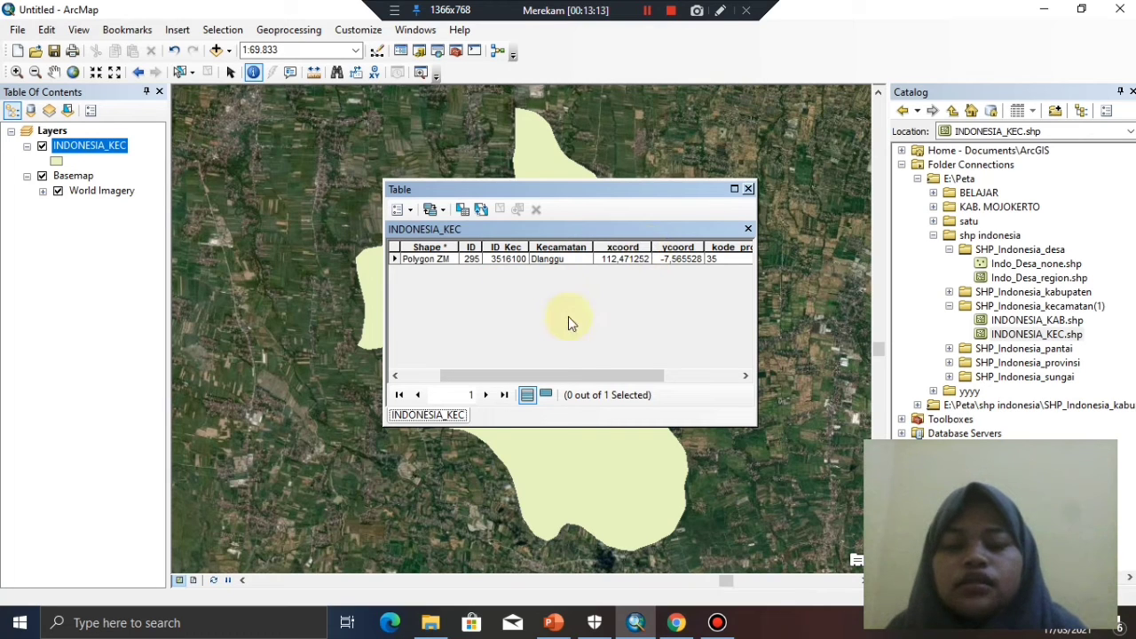
{"action": "left_click_drag", "start_coordinate": [471, 376], "coordinate": [551, 375]}
{"action": "left_click", "coordinate": [477, 375]}
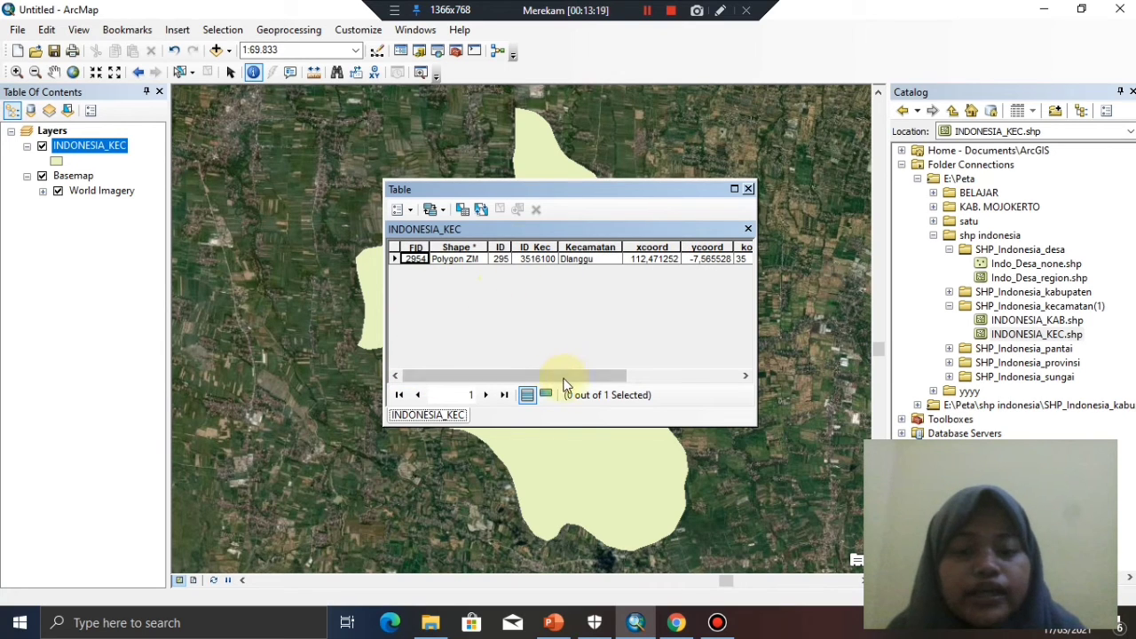
{"action": "left_click_drag", "start_coordinate": [568, 381], "coordinate": [671, 368]}
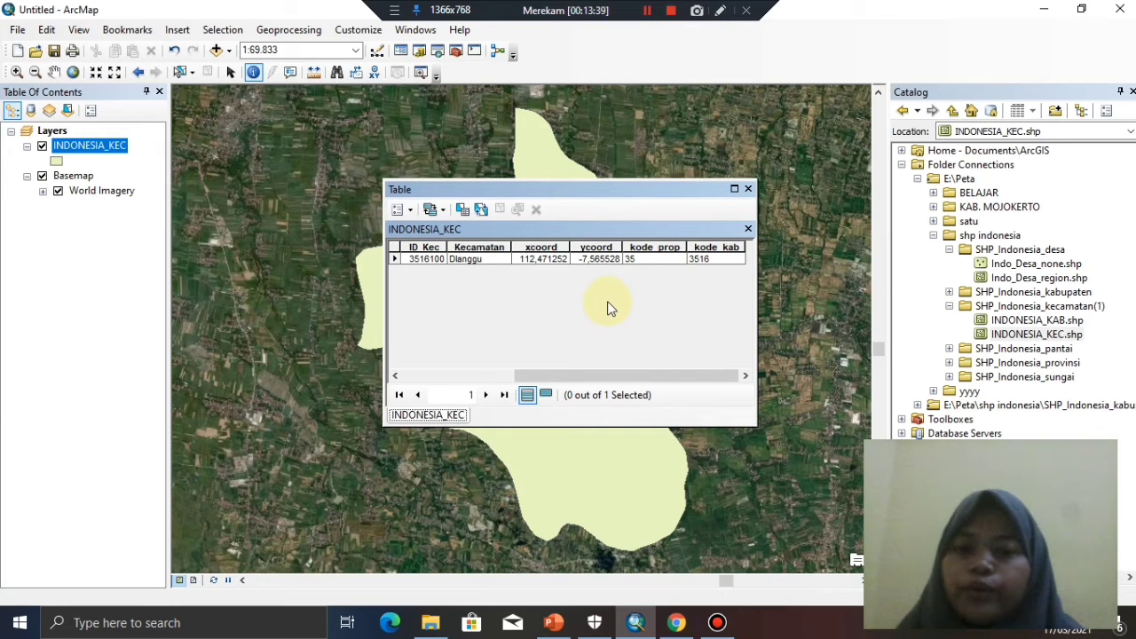
{"action": "left_click", "coordinate": [530, 379]}
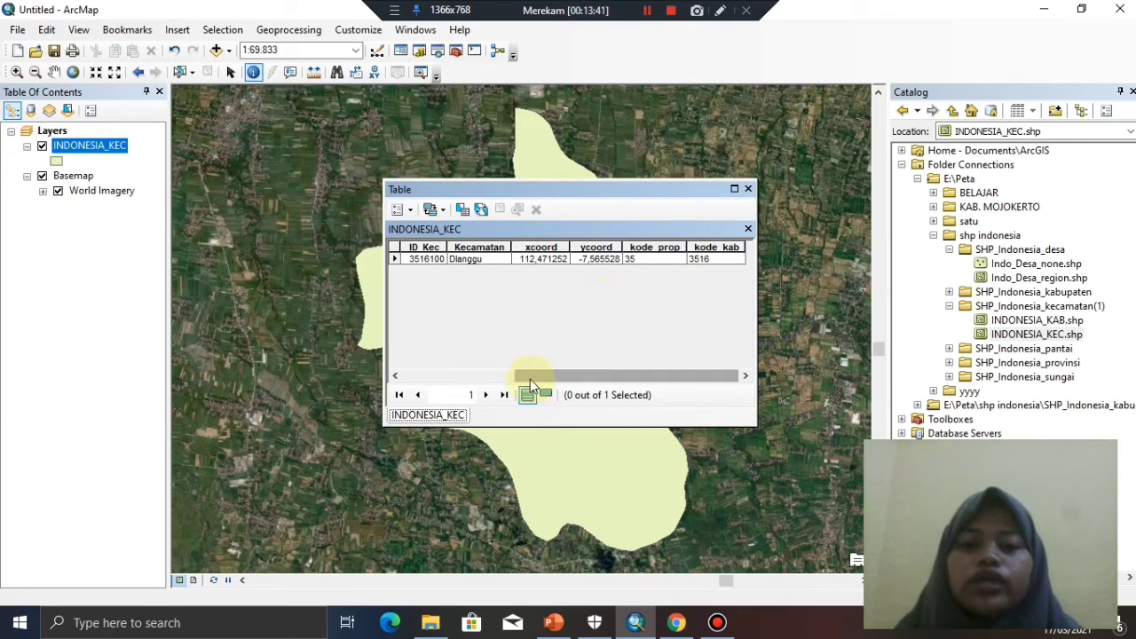
{"action": "left_click_drag", "start_coordinate": [529, 379], "coordinate": [398, 377]}
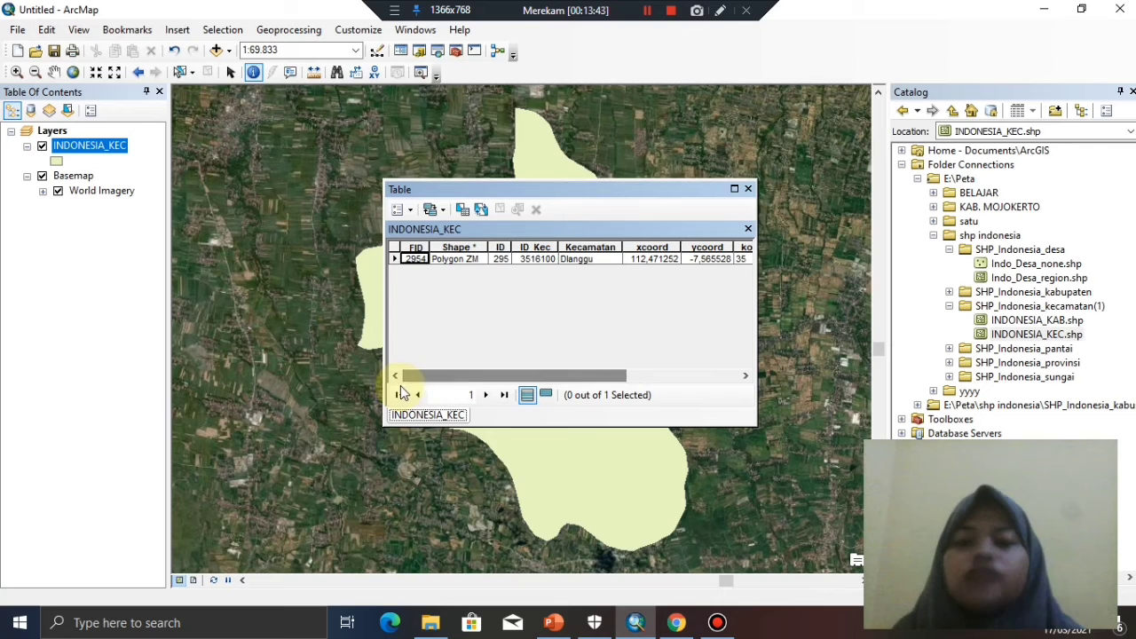
{"action": "left_click", "coordinate": [749, 189]}
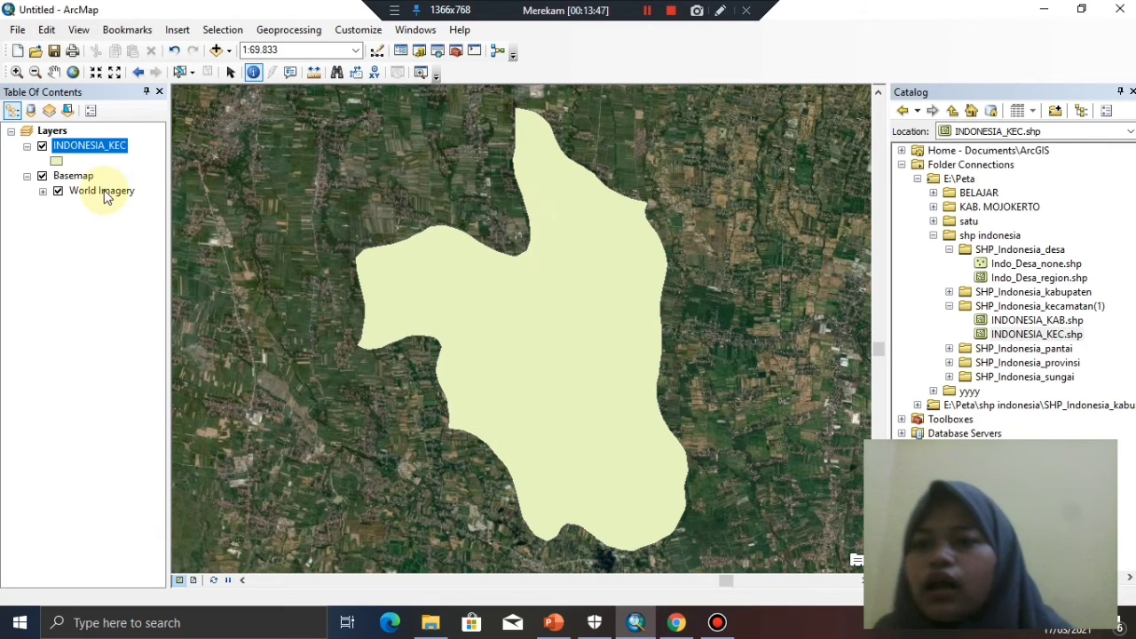
- Remove the Basemap layer from the map
{"action": "right_click", "coordinate": [66, 177]}
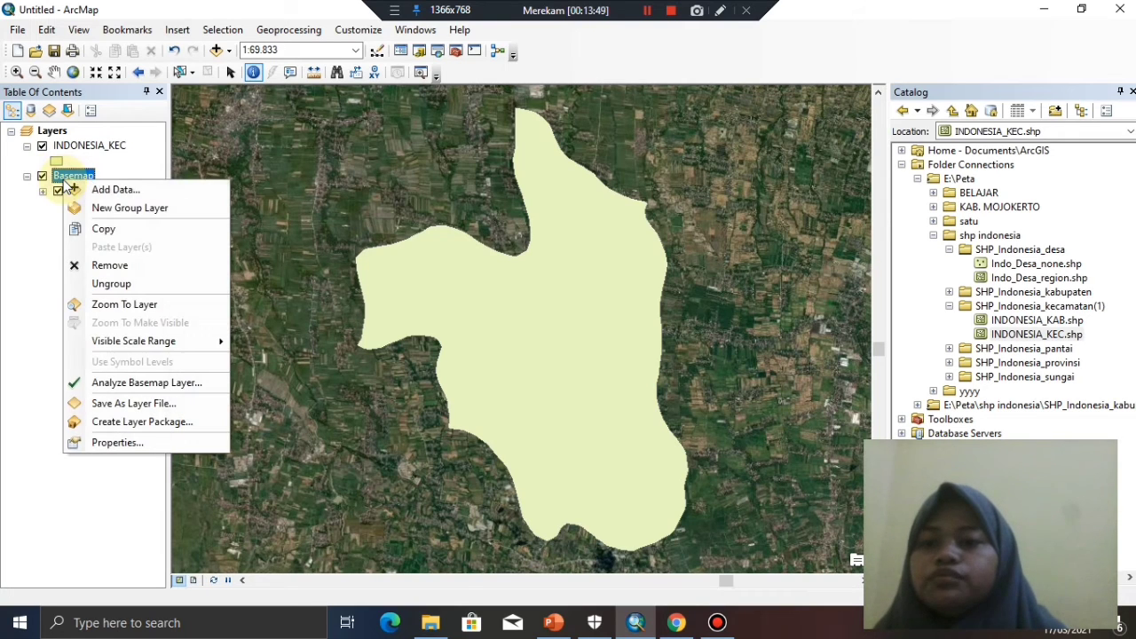
{"action": "left_click", "coordinate": [103, 265]}
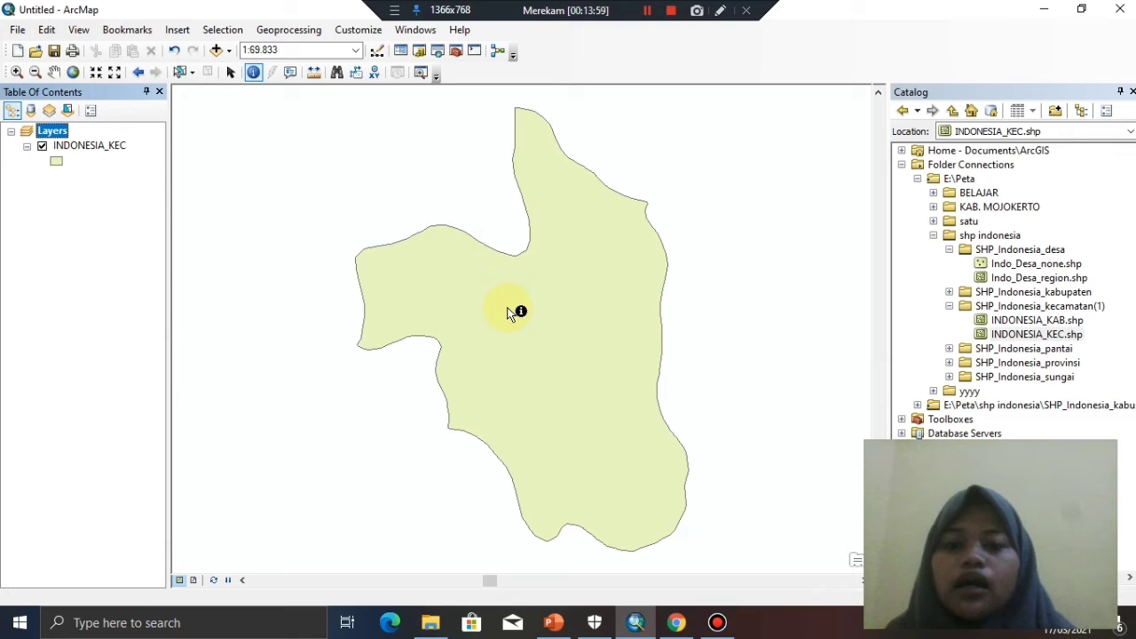
- Identify the Dlanggu polygon at two points, review its attributes, and close the Identify results
{"action": "left_click", "coordinate": [508, 313]}
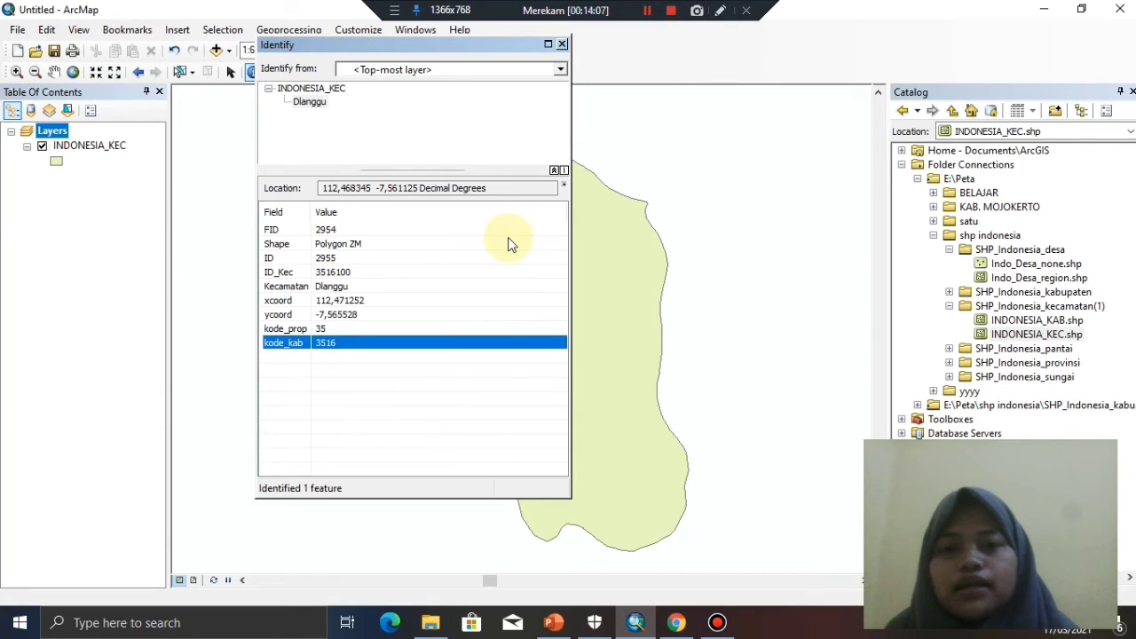
{"action": "left_click", "coordinate": [561, 44]}
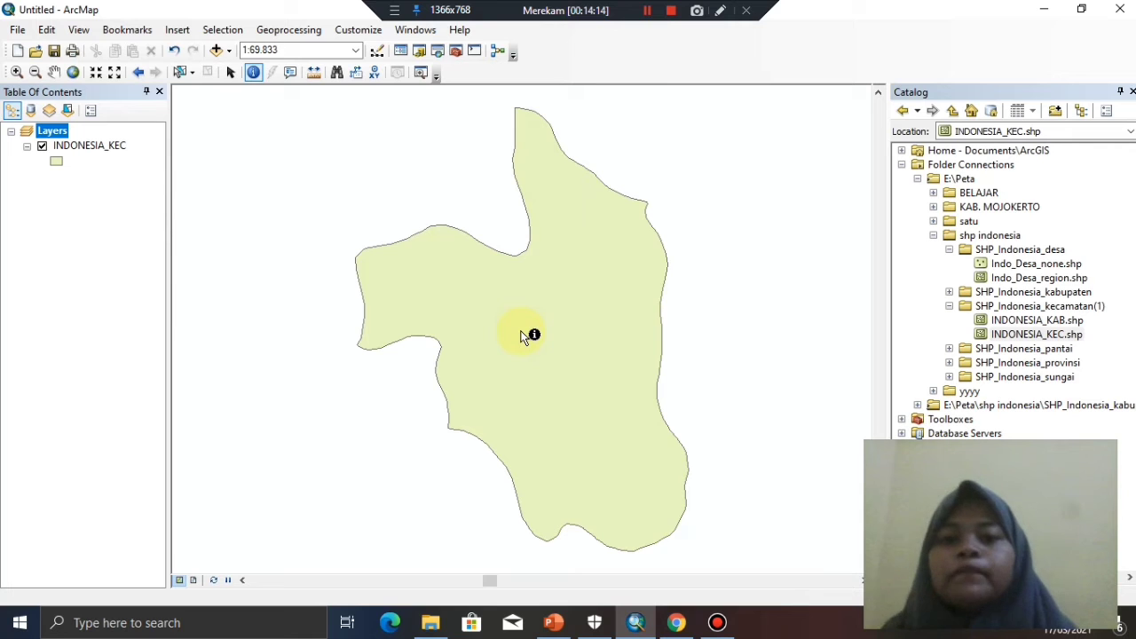
{"action": "left_click", "coordinate": [524, 336]}
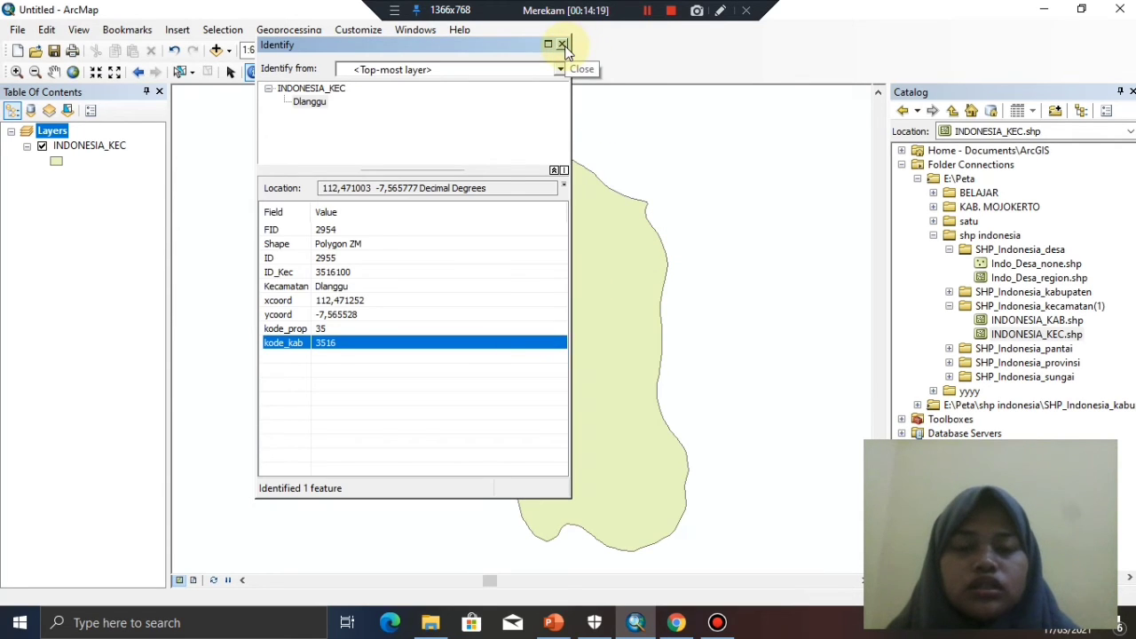
{"action": "left_click", "coordinate": [563, 44]}
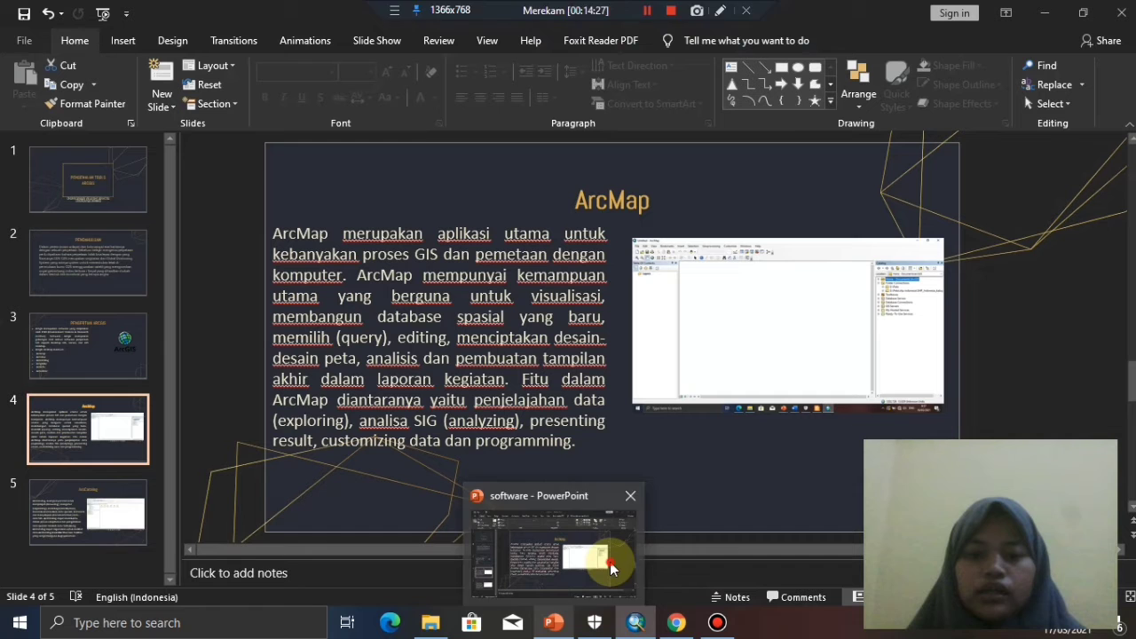
- Switch to the PowerPoint presentation, show the ArcCatalog slide full screen, and exit the slide show
{"action": "left_click", "coordinate": [609, 559]}
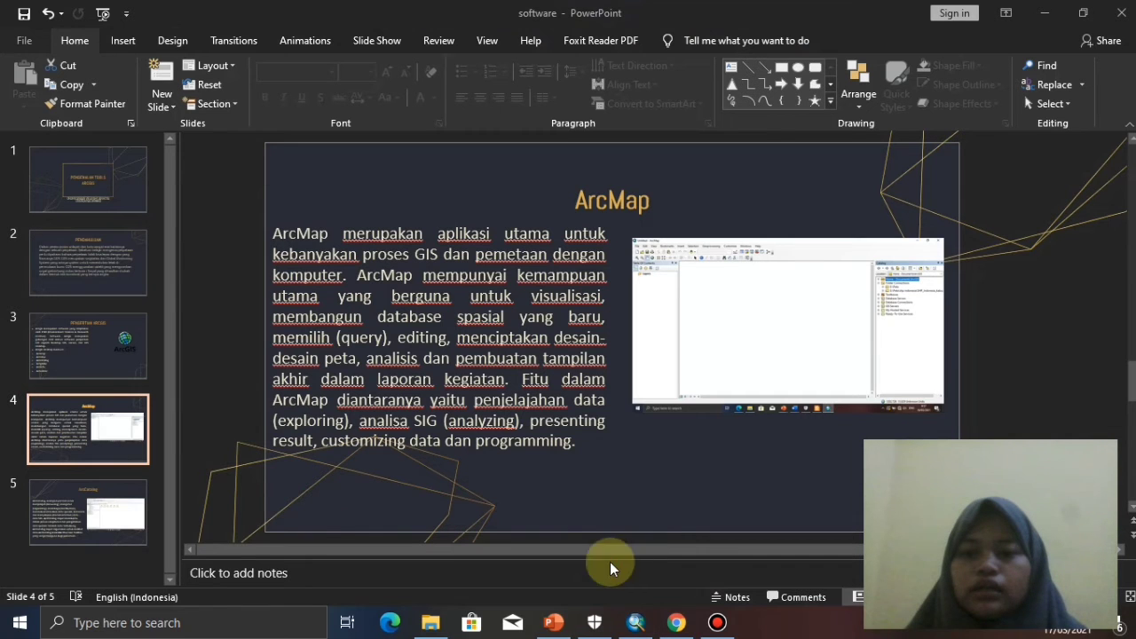
{"action": "left_click", "coordinate": [90, 512]}
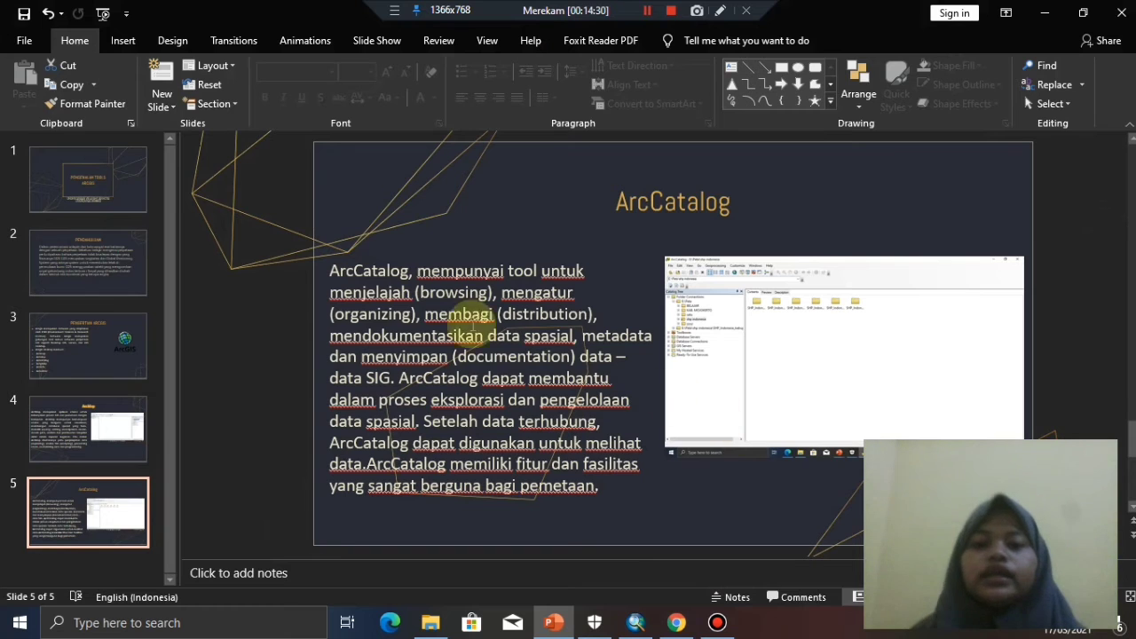
{"action": "left_click", "coordinate": [103, 18]}
{"action": "key", "text": "Right"}
{"action": "key", "text": "Right"}
{"action": "key", "text": "Right"}
{"action": "key", "text": "Right"}
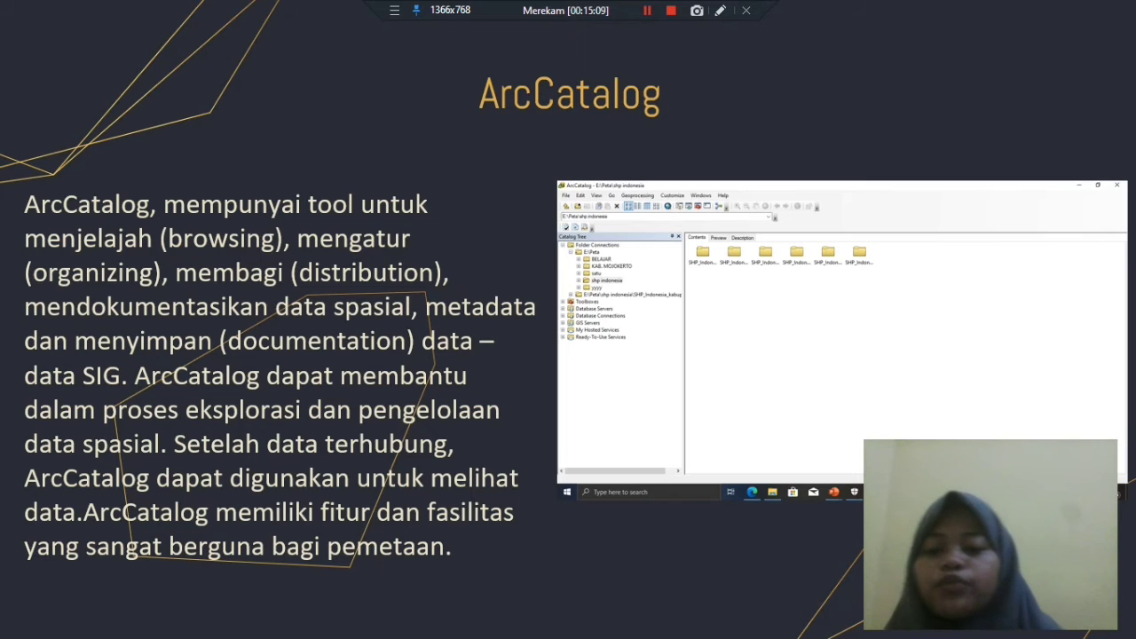
{"action": "key", "text": "Escape"}
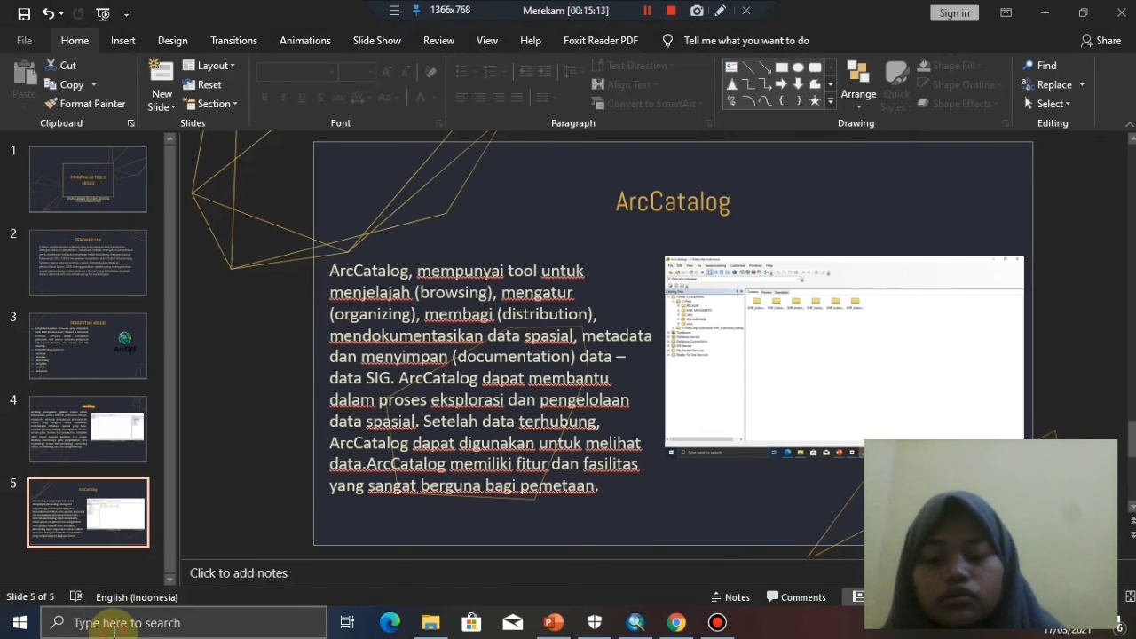
- Search Windows for "arc", launch ArcCatalog 10.5, and minimize the other open windows
{"action": "left_click", "coordinate": [115, 627]}
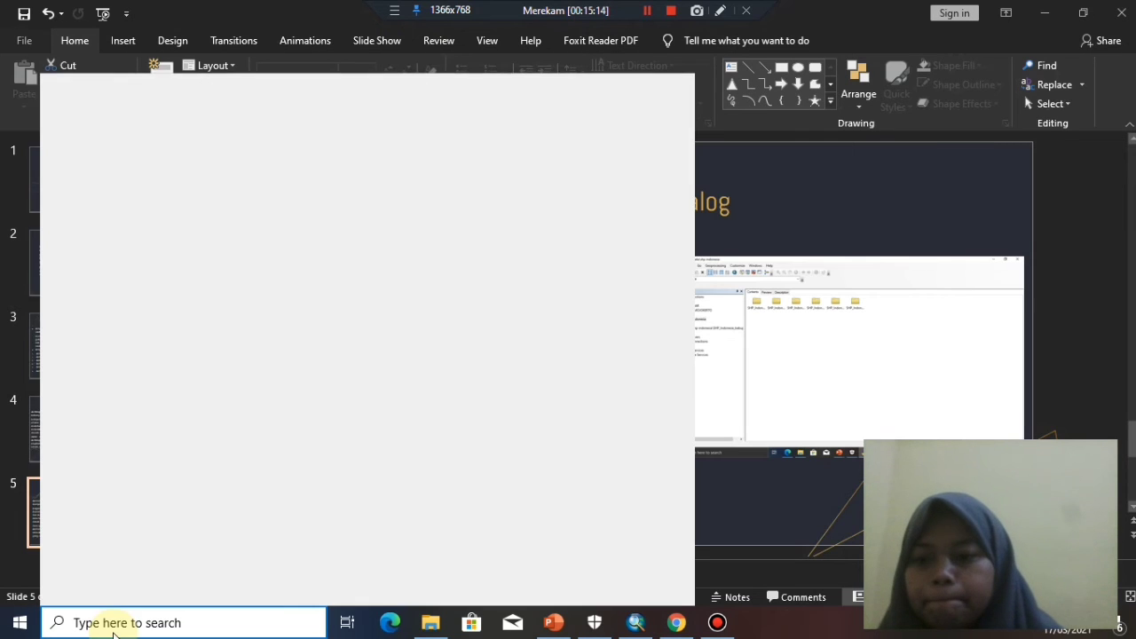
{"action": "type", "text": "arc"}
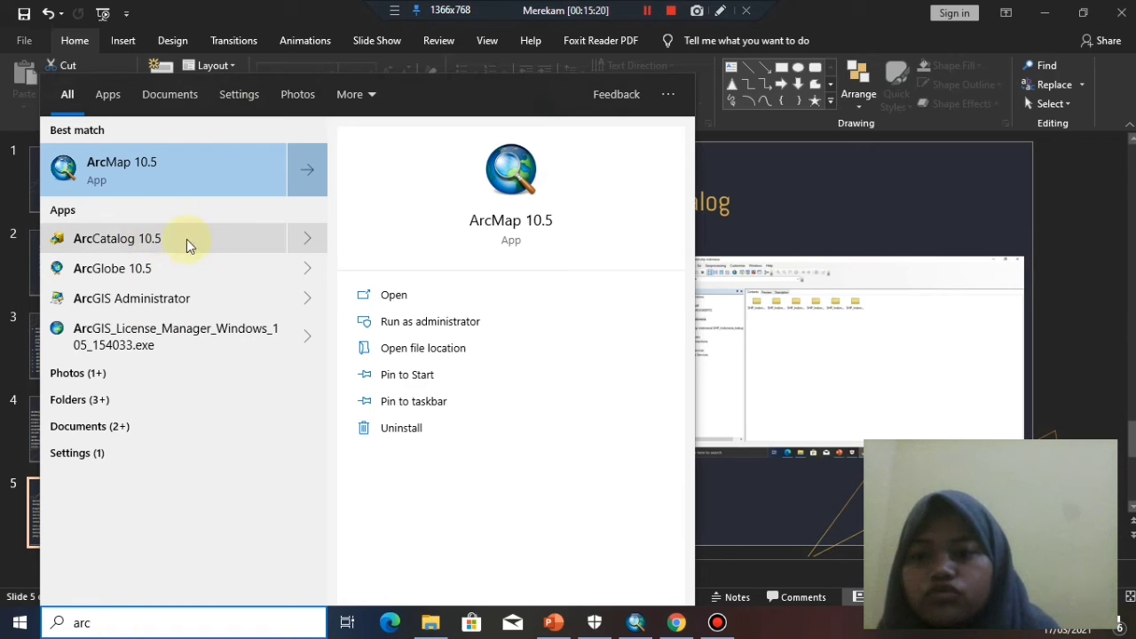
{"action": "left_click", "coordinate": [168, 240]}
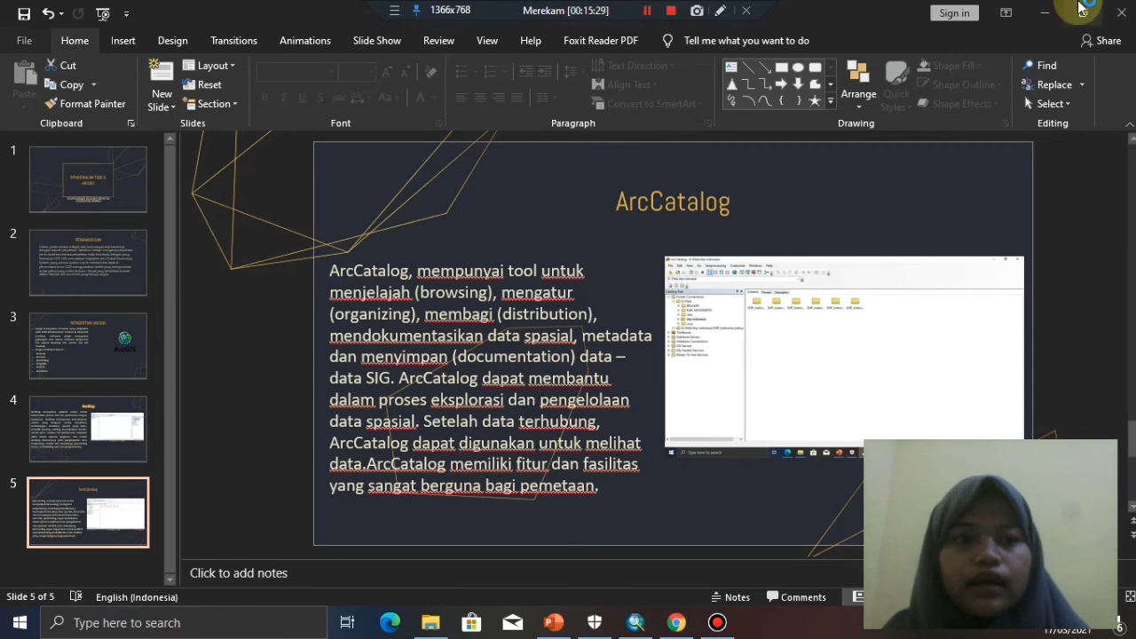
{"action": "left_click", "coordinate": [1052, 12]}
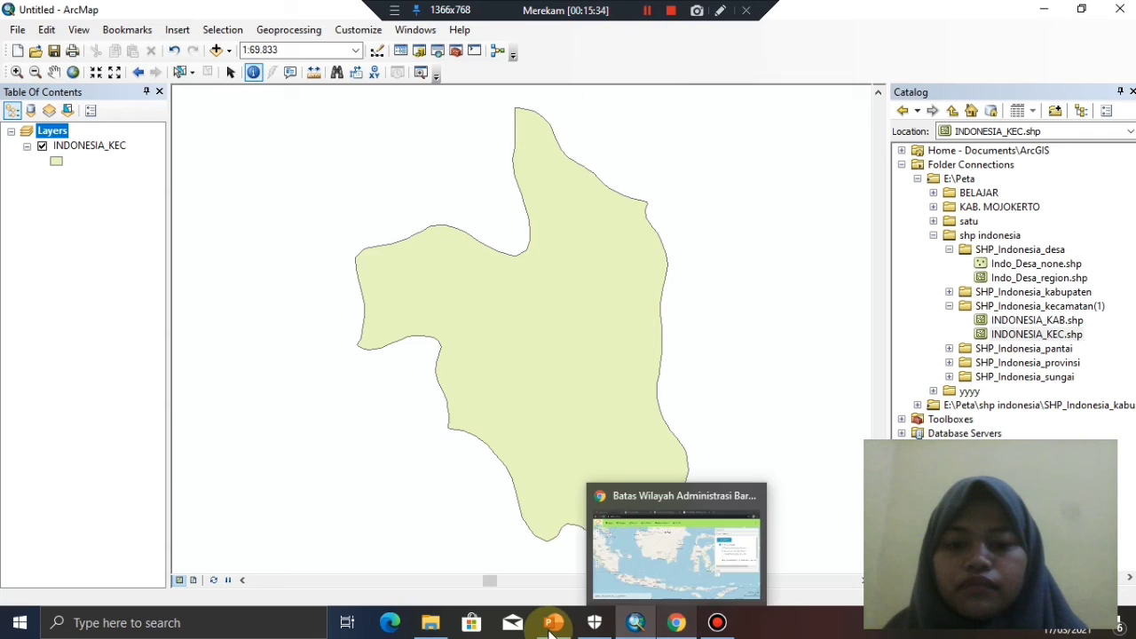
{"action": "left_click", "coordinate": [1044, 9]}
{"action": "left_click", "coordinate": [1044, 8]}
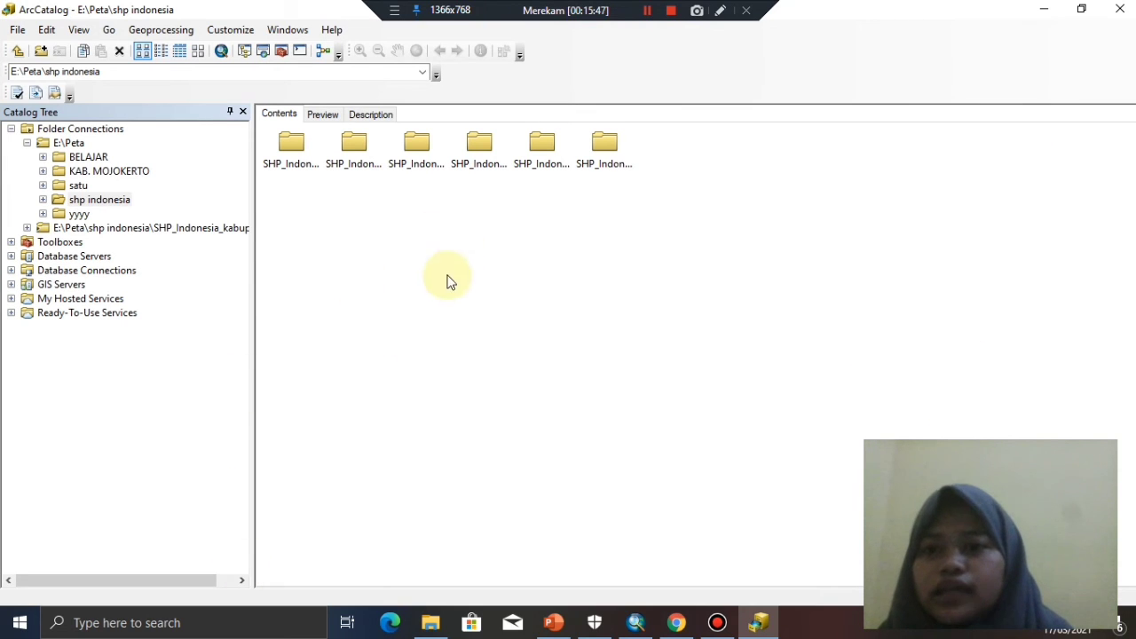
- Expand the KAB. MOJOKERTO folder in the catalog tree and preview the geography of ADMINISTRASIDESA_AR_25K.shp
{"action": "left_click", "coordinate": [42, 174]}
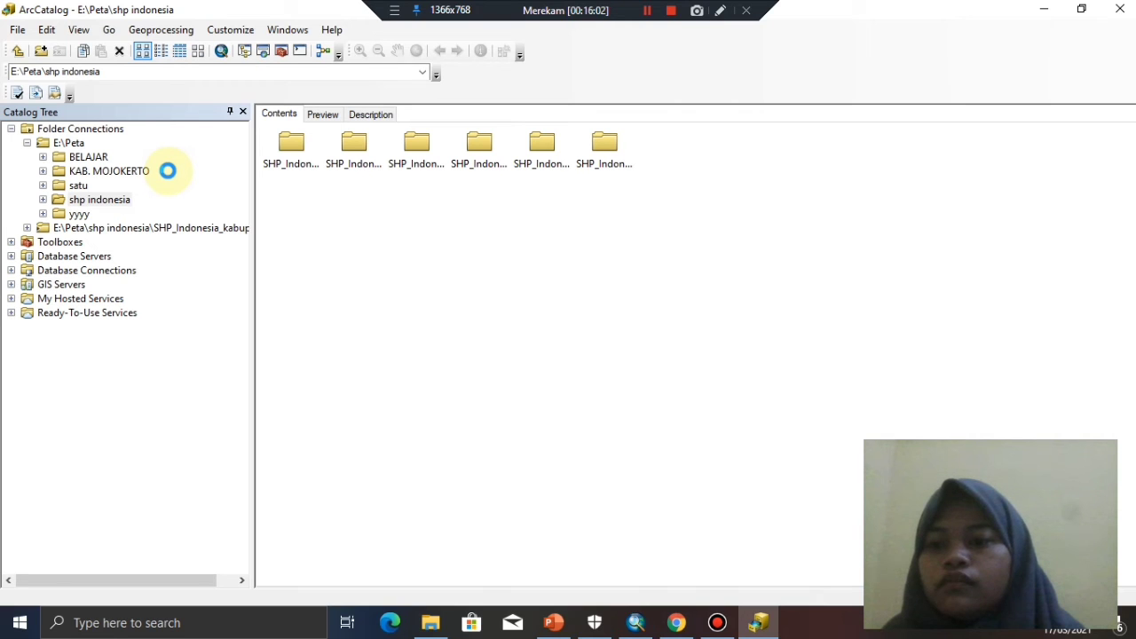
{"action": "double_click", "coordinate": [167, 170]}
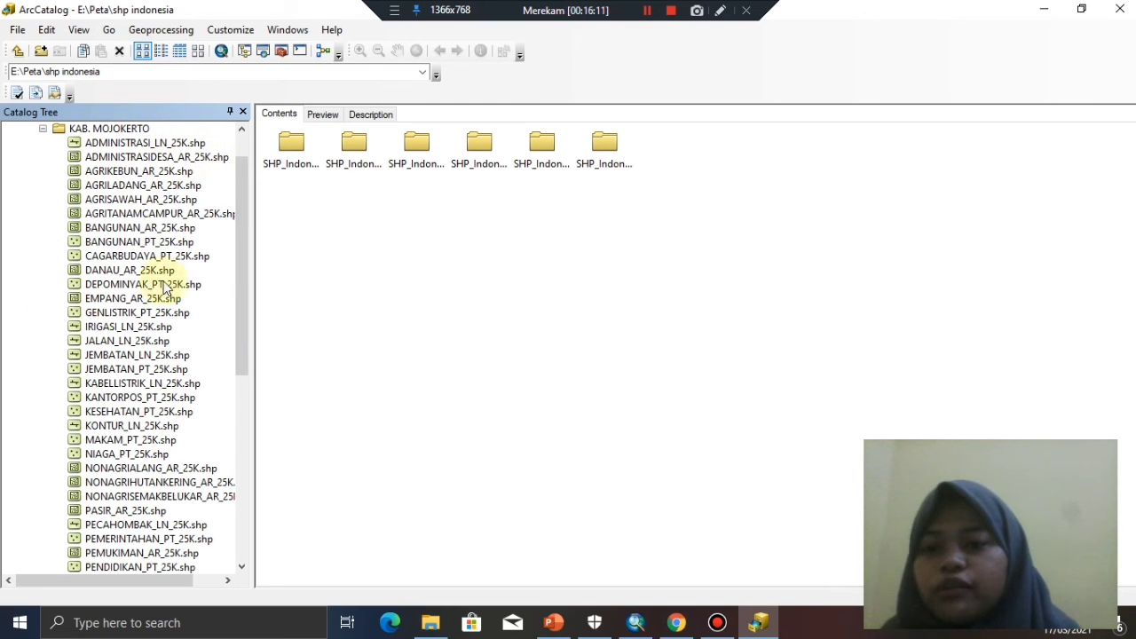
{"action": "left_click", "coordinate": [160, 158]}
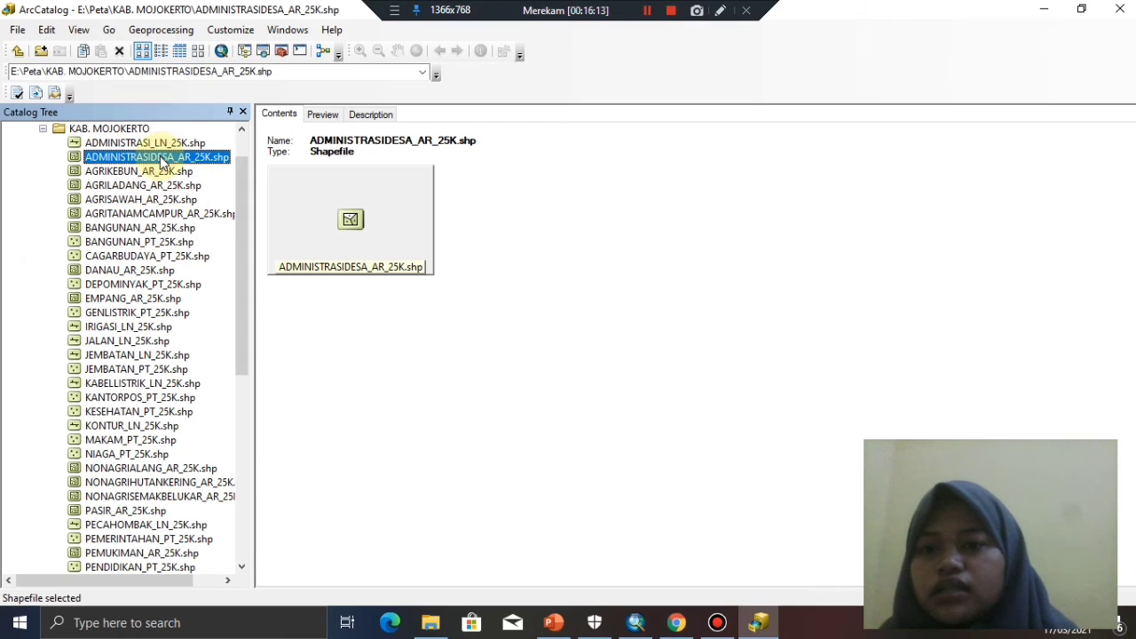
{"action": "left_click", "coordinate": [326, 118]}
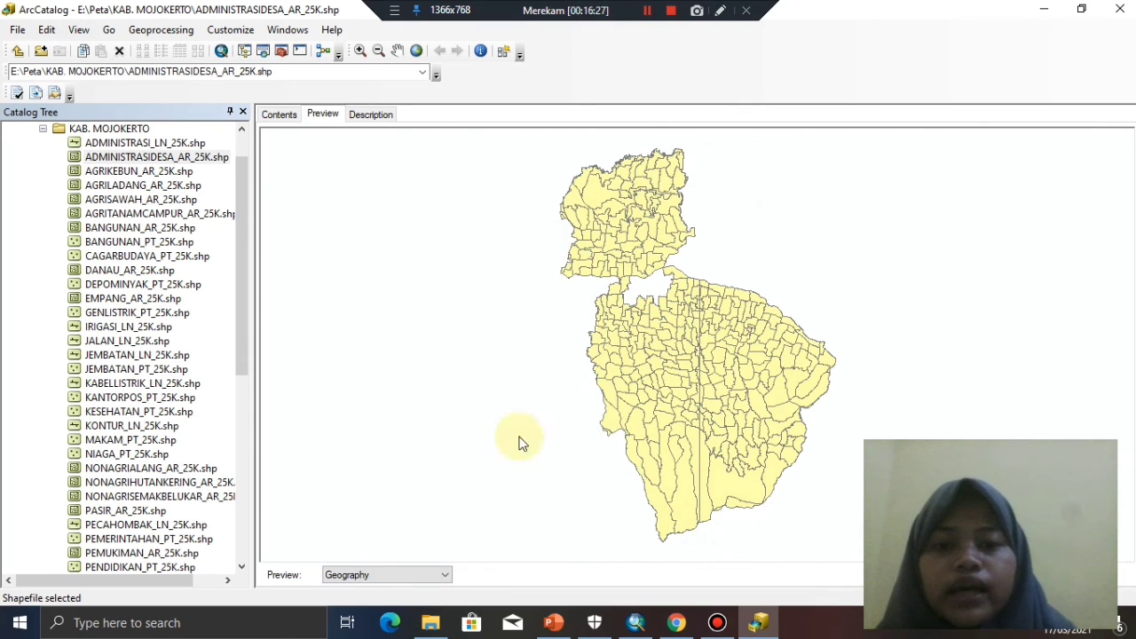
- Switch the preview of ADMINISTRASIDESA_AR_25K.shp to Table and look through its attribute columns
{"action": "left_click", "coordinate": [402, 574]}
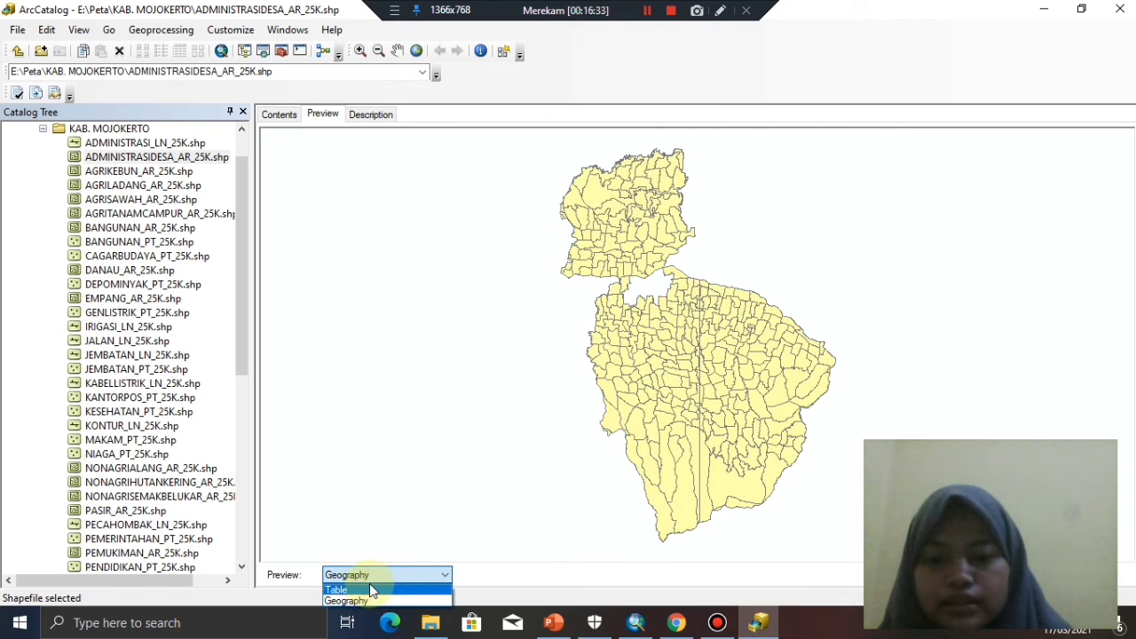
{"action": "left_click", "coordinate": [371, 590]}
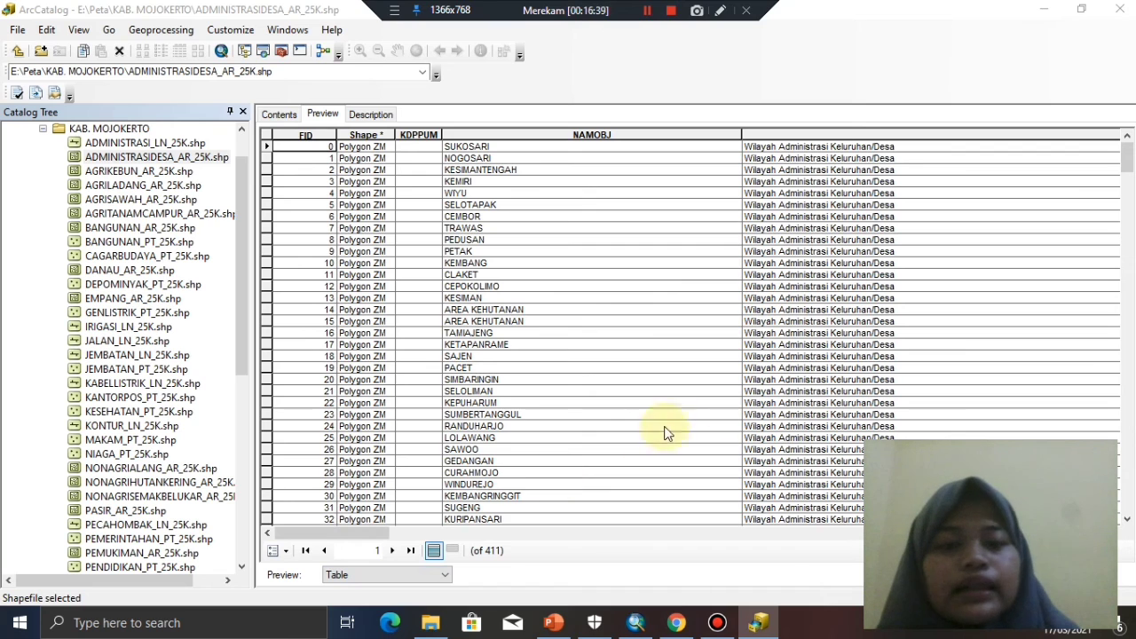
{"action": "left_click_drag", "start_coordinate": [372, 532], "coordinate": [346, 552]}
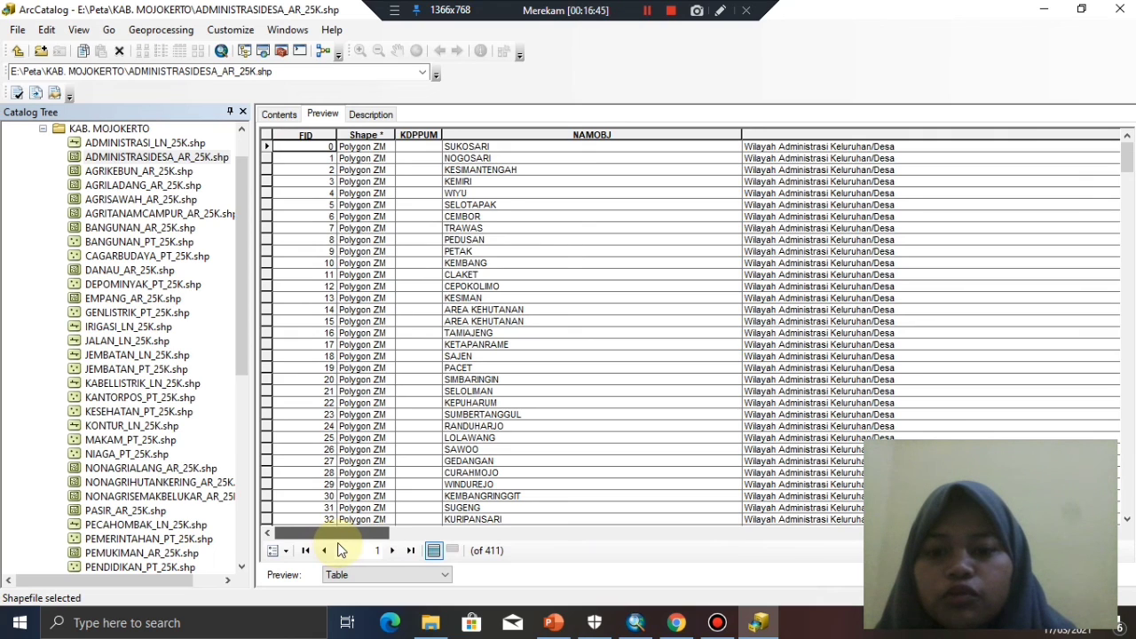
{"action": "left_click_drag", "start_coordinate": [370, 534], "coordinate": [404, 537]}
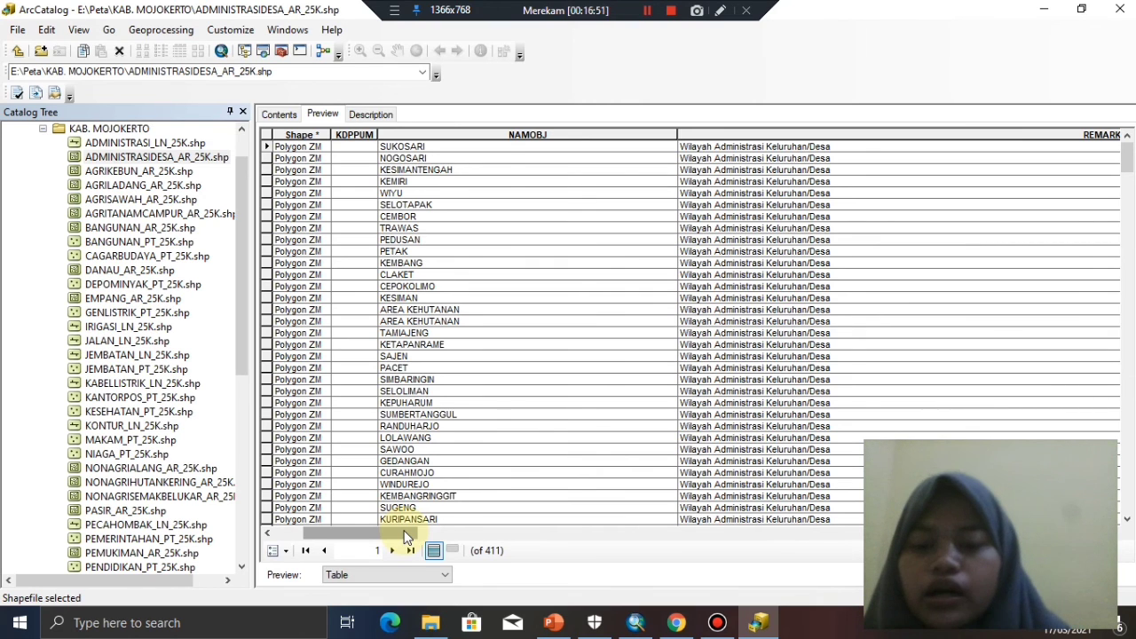
- Look through the remaining attribute columns of the ADMINISTRASIDESA_AR_25K.shp table as far as WADMKD, then return to the FID column
{"action": "left_click_drag", "start_coordinate": [404, 534], "coordinate": [577, 532]}
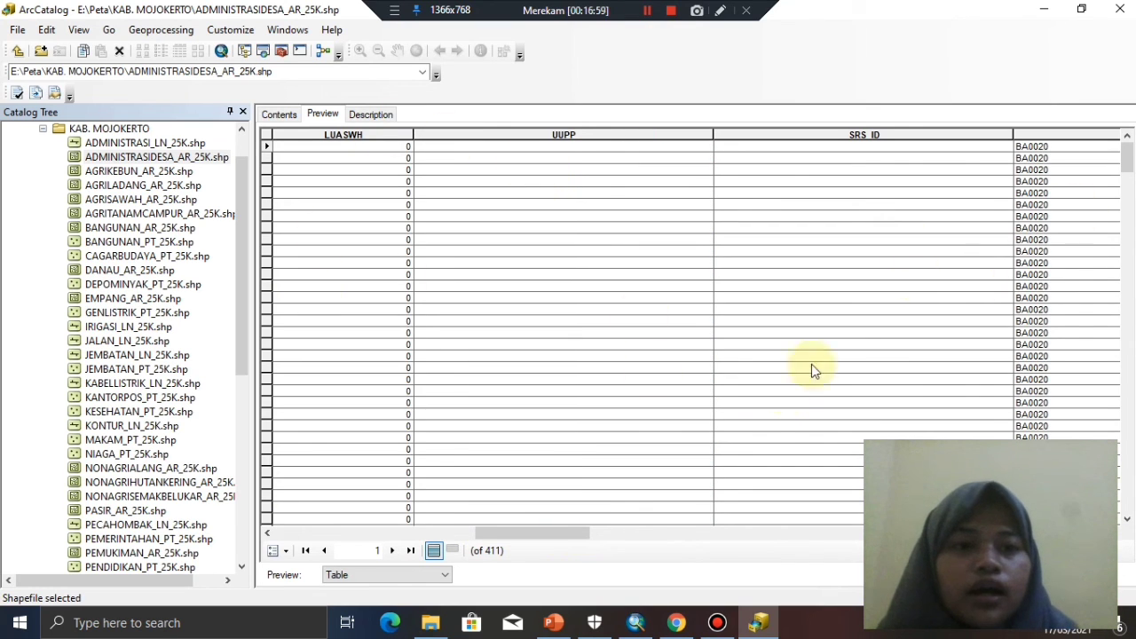
{"action": "left_click", "coordinate": [751, 531]}
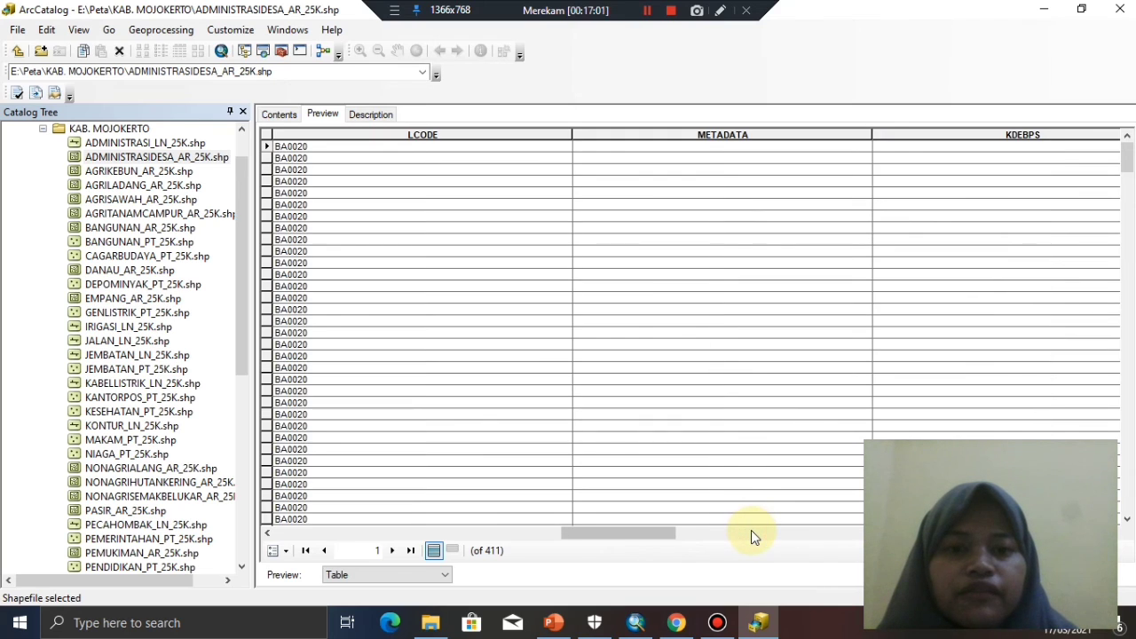
{"action": "left_click", "coordinate": [778, 532]}
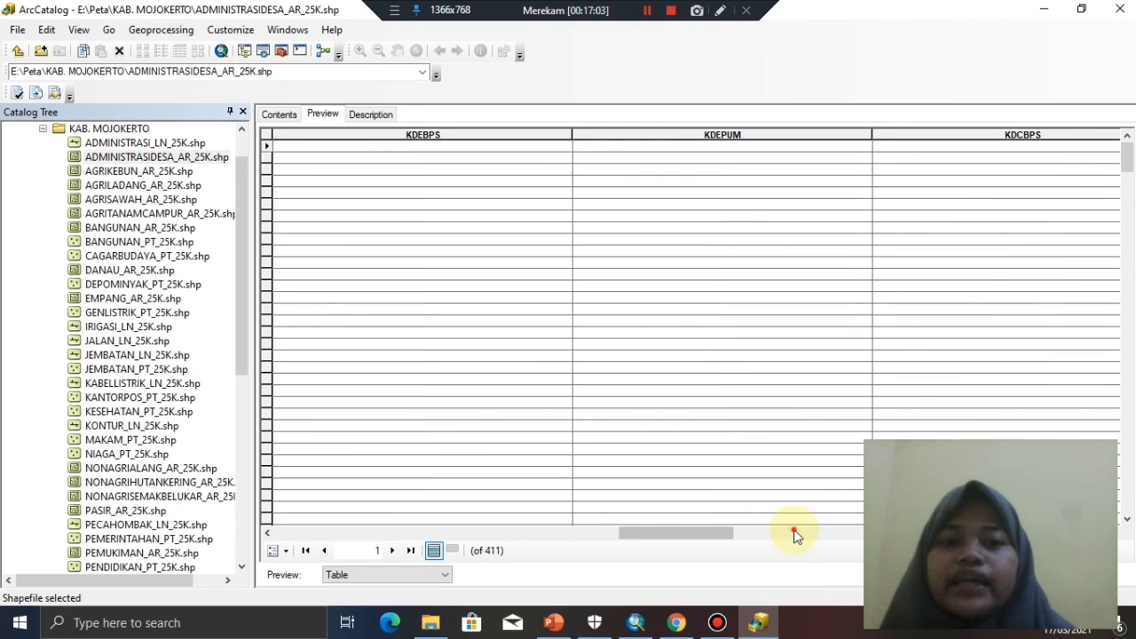
{"action": "left_click", "coordinate": [793, 533]}
{"action": "left_click", "coordinate": [817, 532]}
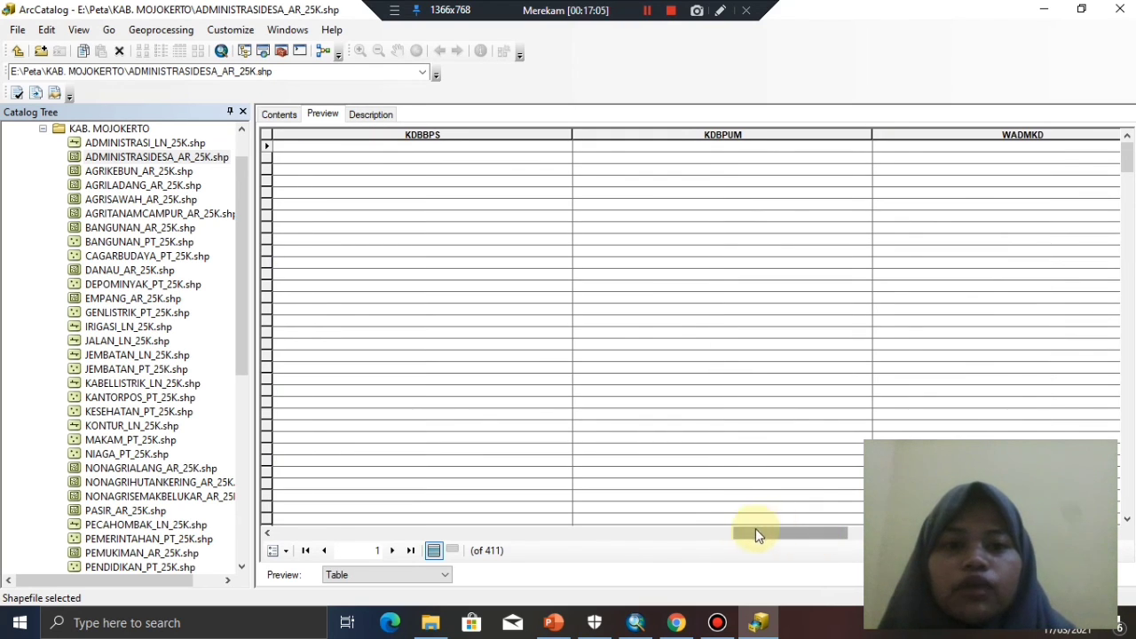
{"action": "left_click_drag", "start_coordinate": [765, 533], "coordinate": [549, 543]}
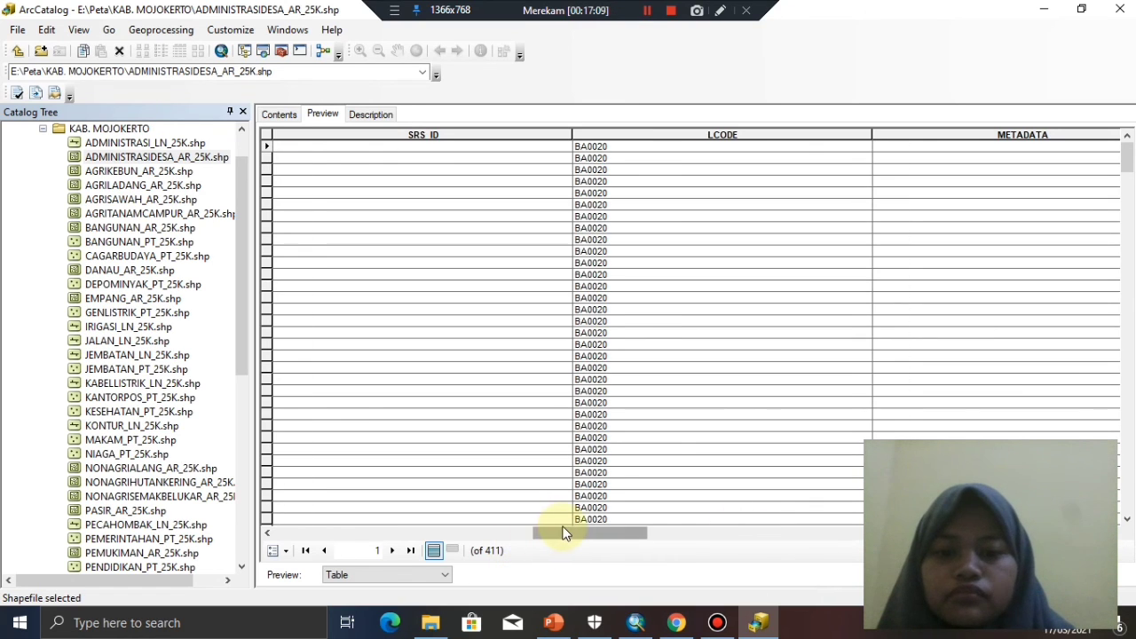
{"action": "left_click_drag", "start_coordinate": [561, 531], "coordinate": [474, 538]}
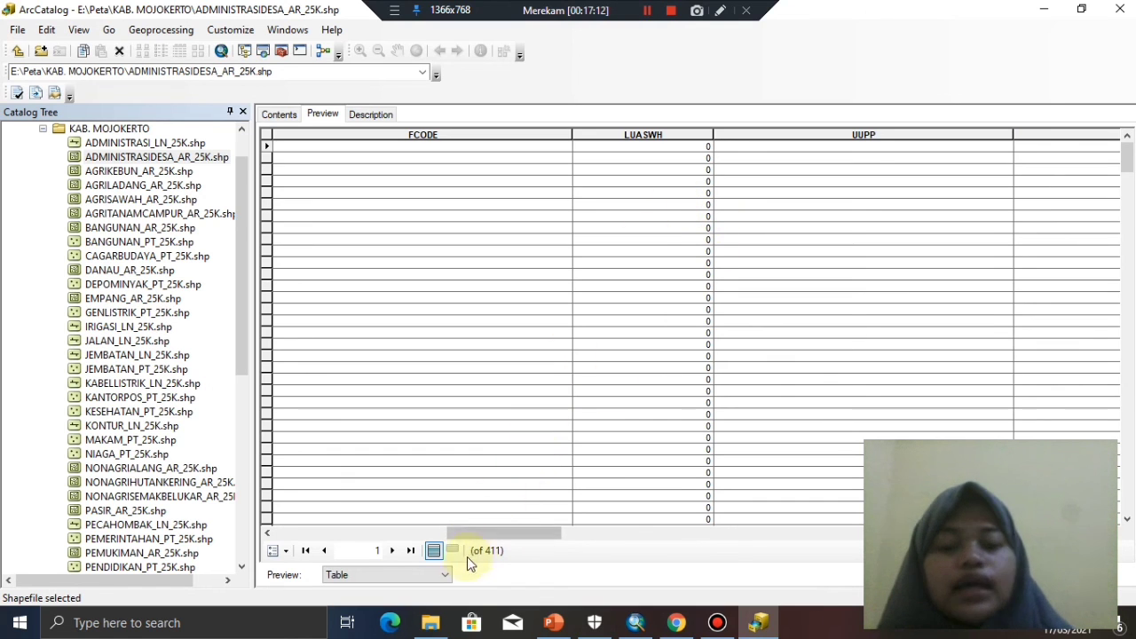
{"action": "left_click_drag", "start_coordinate": [454, 533], "coordinate": [282, 550]}
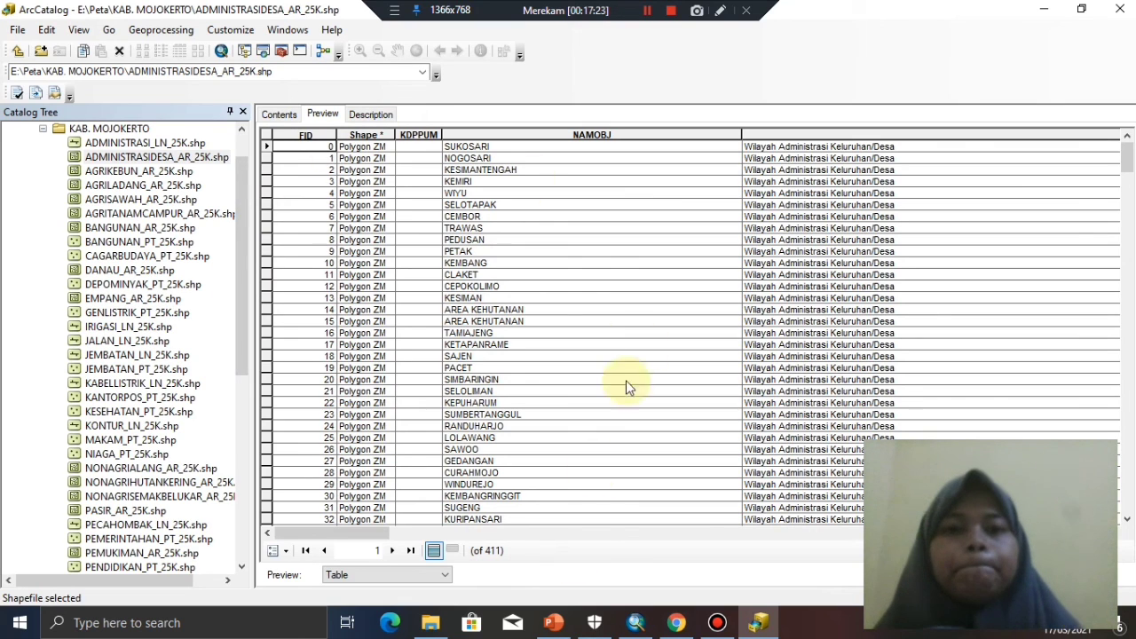
- Minimize ArcCatalog, switch to the PowerPoint presentation, and review the PENGERTIAN ARCGIS slide and the PENDAHULUAN slide
{"action": "left_click", "coordinate": [1032, 10]}
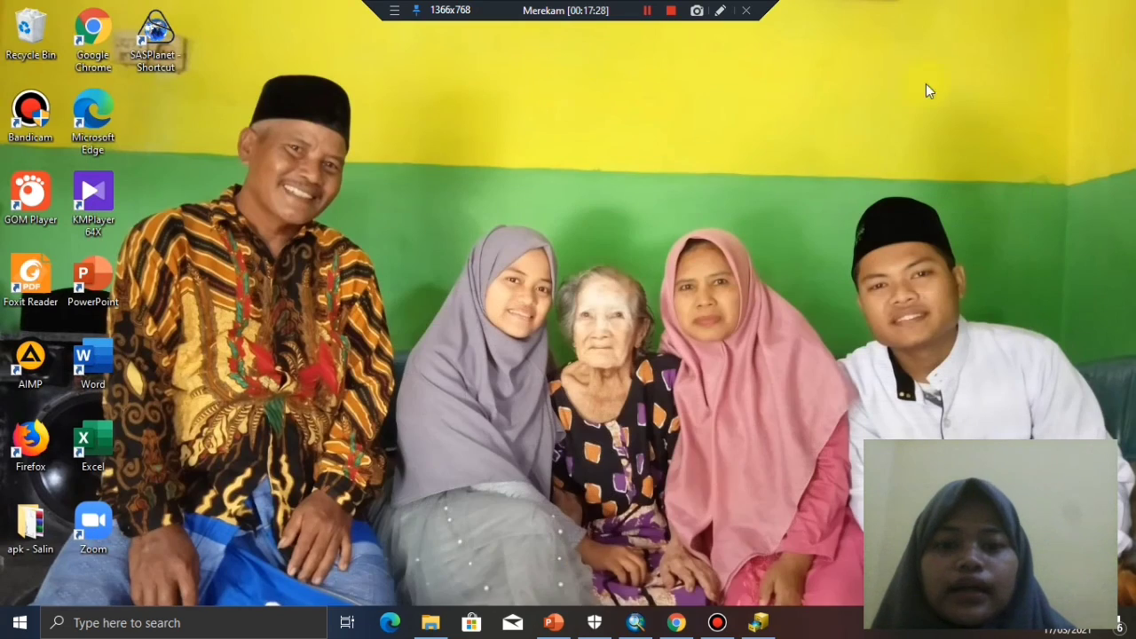
{"action": "left_click", "coordinate": [554, 623]}
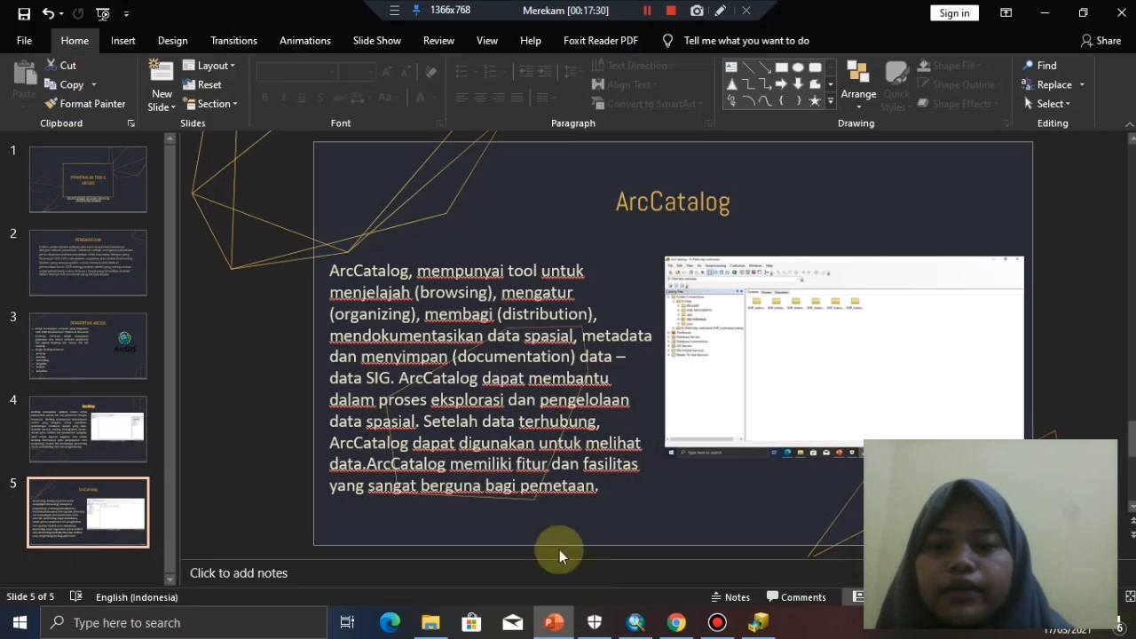
{"action": "left_click", "coordinate": [126, 346]}
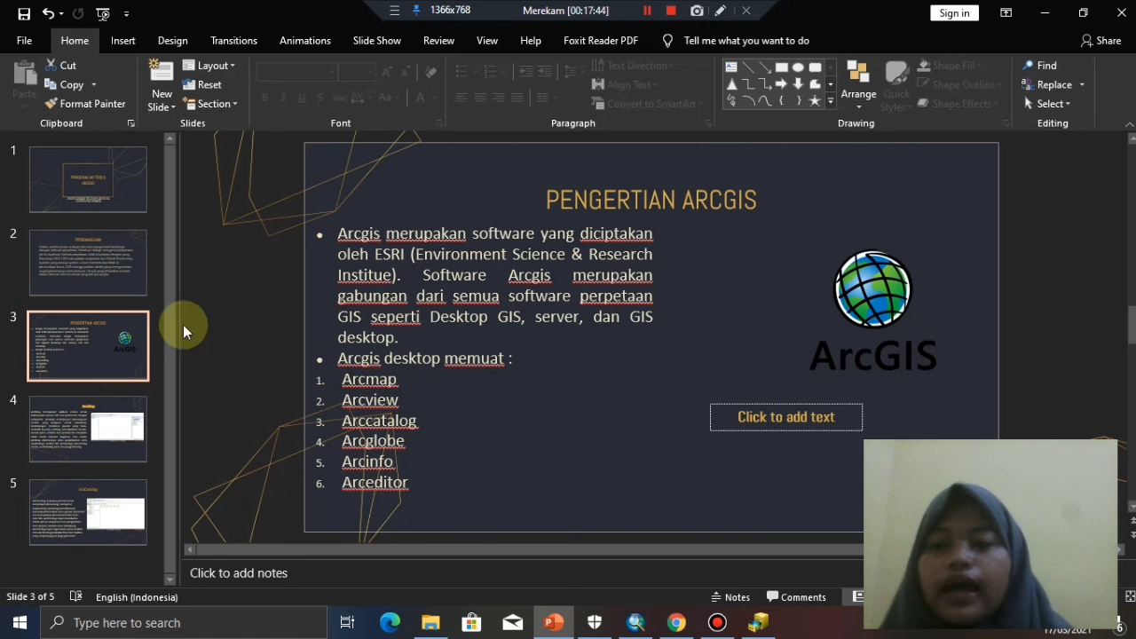
{"action": "left_click", "coordinate": [109, 274]}
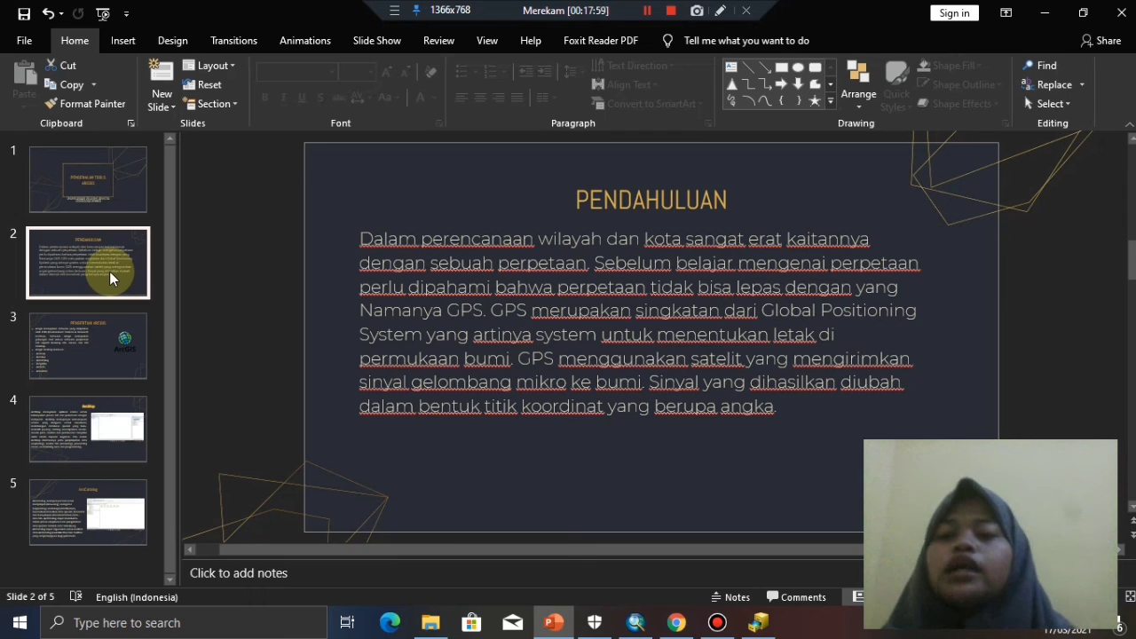
{"action": "left_click", "coordinate": [171, 249]}
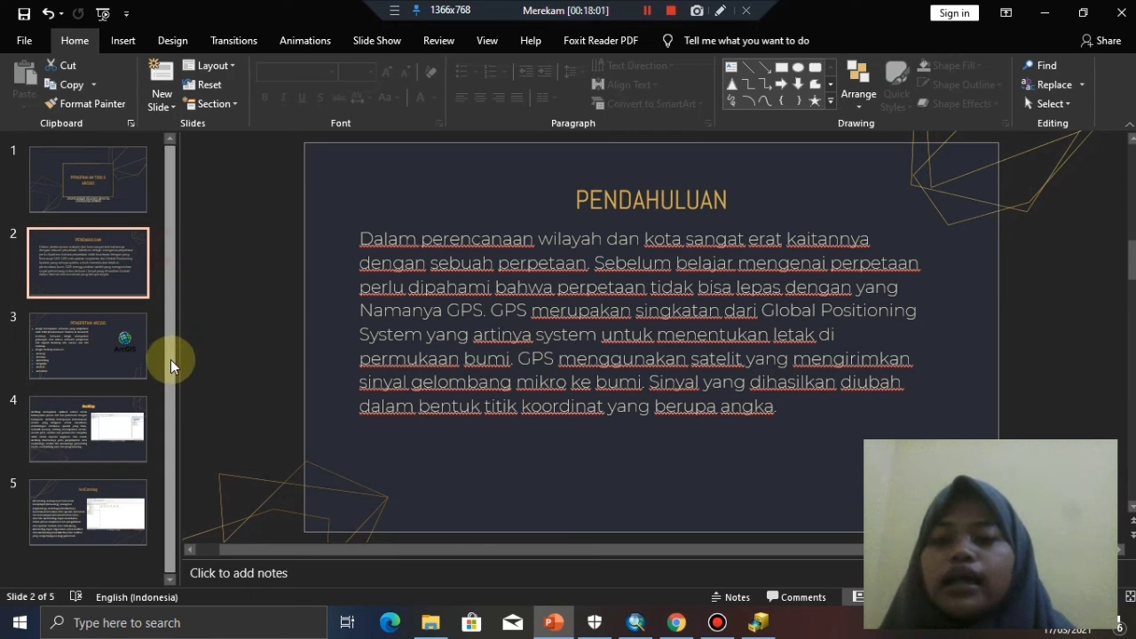